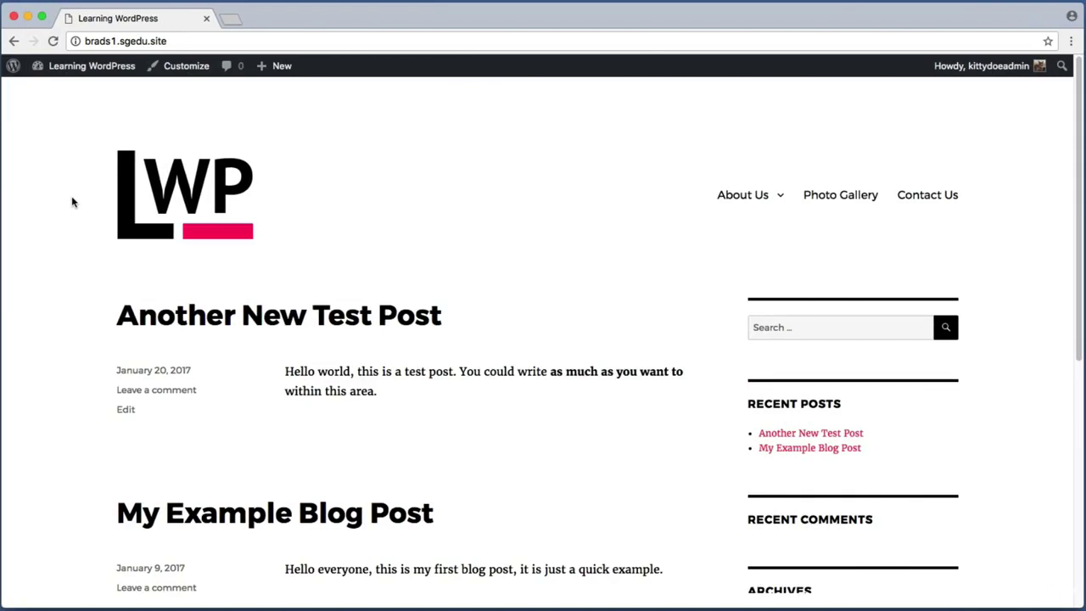
# Open the site's Photo Gallery page
pyautogui.press('super+shift+4')
pyautogui.moveTo(653, 169); pyautogui.dragTo(1015, 245)
pyautogui.moveTo(800, 220); pyautogui.dragTo(889, 177)
pyautogui.click(873, 194)
# View the elephant photo at full size and return to the gallery page
pyautogui.press('super+shift+4')
pyautogui.moveTo(96, 389); pyautogui.dragTo(264, 526)
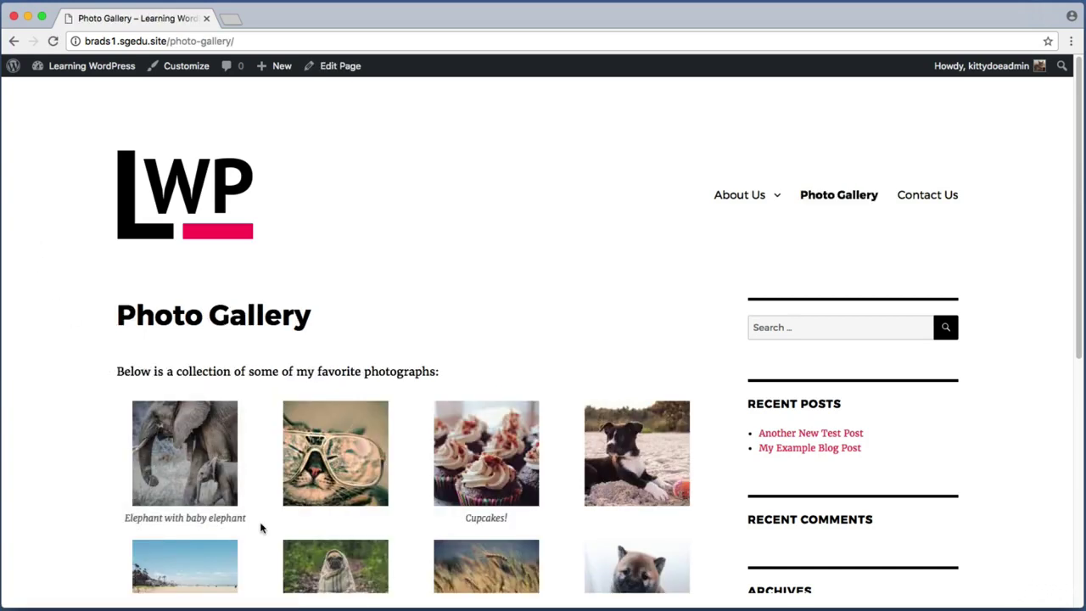
pyautogui.click(188, 449)
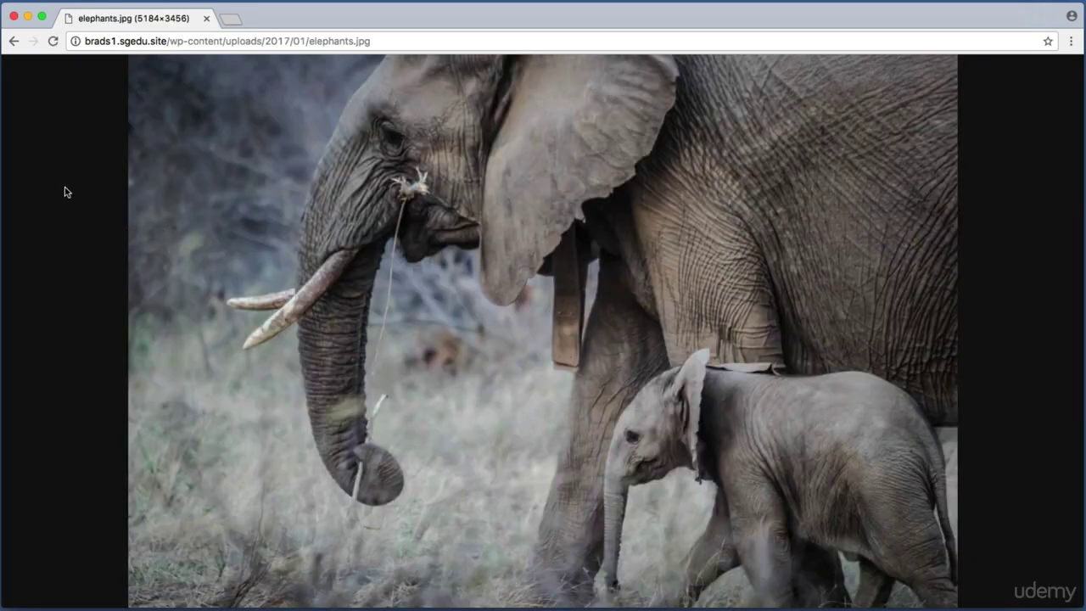
pyautogui.press('super+shift+4')
pyautogui.moveTo(2, 58); pyautogui.dragTo(39, 23)
pyautogui.click(16, 43)
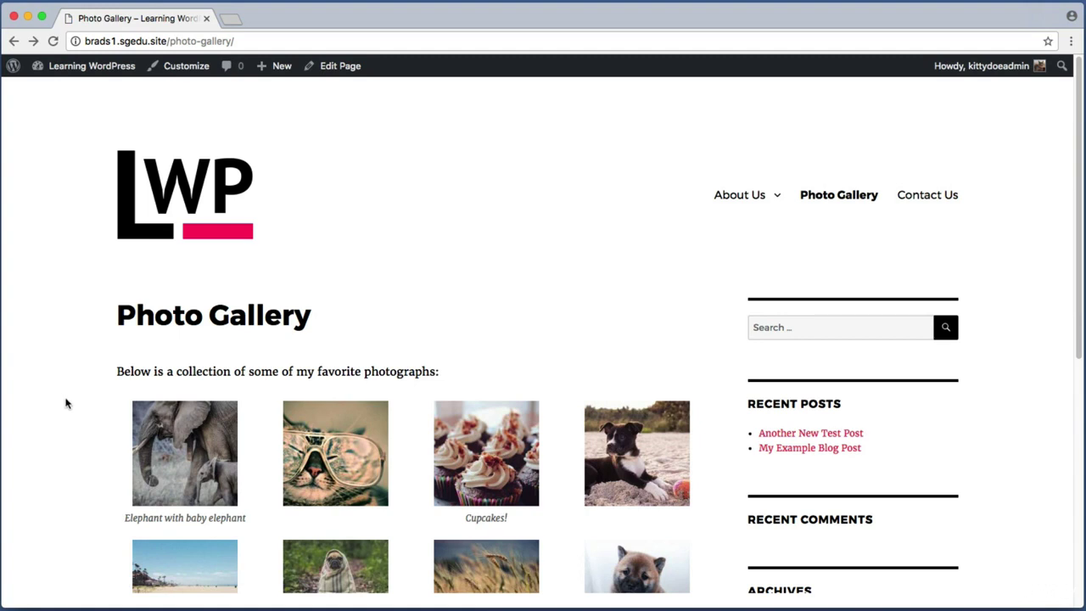
pyautogui.press('super+shift+4')
pyautogui.moveTo(119, 385); pyautogui.dragTo(263, 526)
pyautogui.press('super+shift+4')
pyautogui.moveTo(194, 113); pyautogui.dragTo(835, 552)
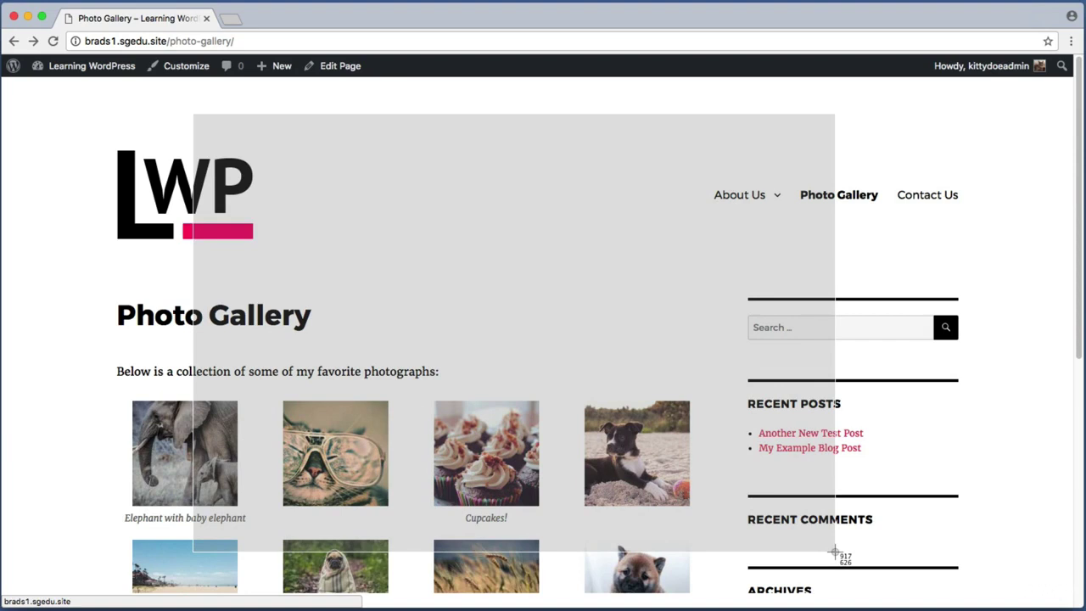
pyautogui.moveTo(834, 551); pyautogui.dragTo(835, 551)
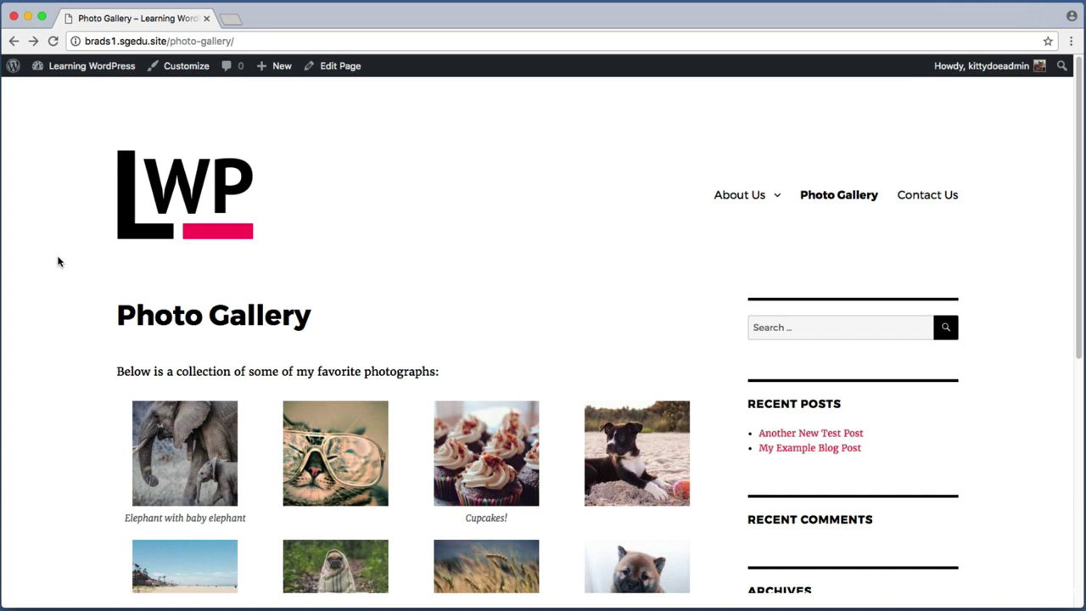
# Open the site's admin dashboard and select the /wp-admin/ portion of its address
pyautogui.press('super+shift+4')
pyautogui.moveTo(34, 85); pyautogui.dragTo(137, 62)
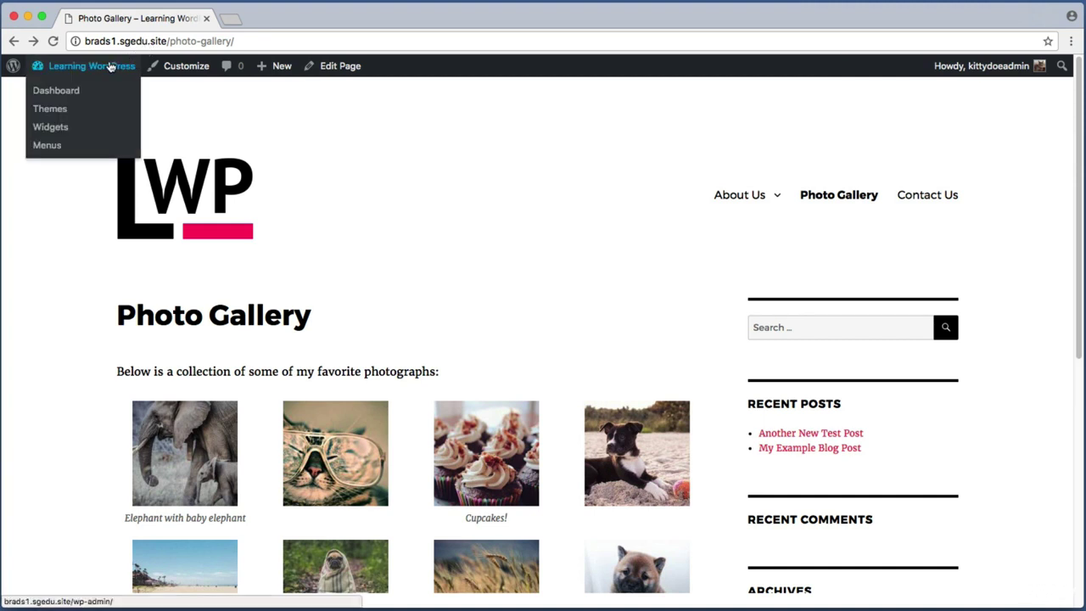
pyautogui.click(110, 66)
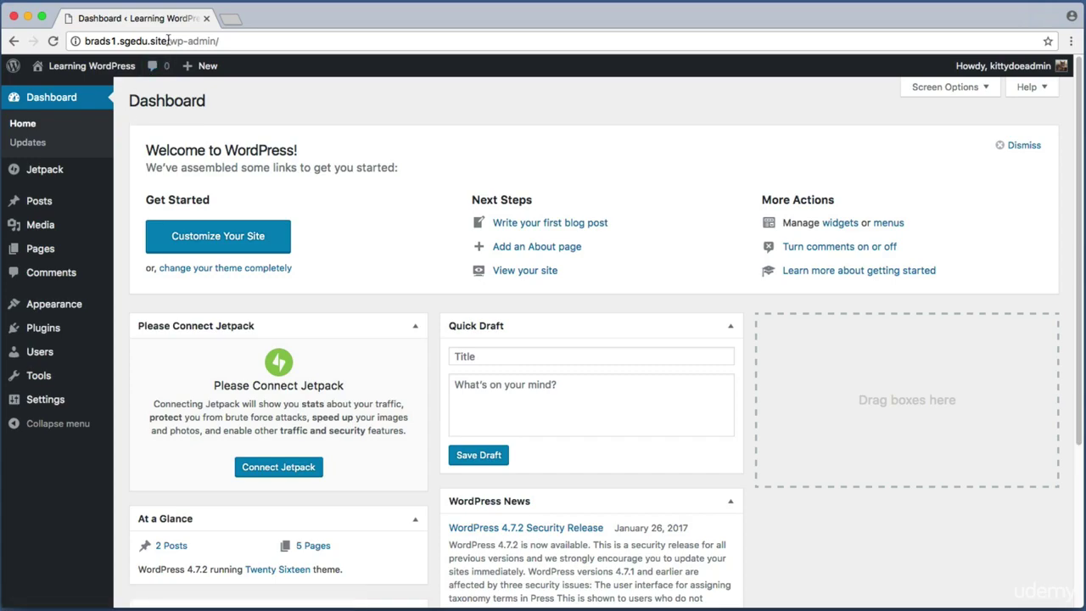
pyautogui.moveTo(168, 41)
pyautogui.mouseDown()
pyautogui.moveTo(220, 41)
pyautogui.moveTo(178, 41)
pyautogui.mouseUp()
pyautogui.click(221, 41)
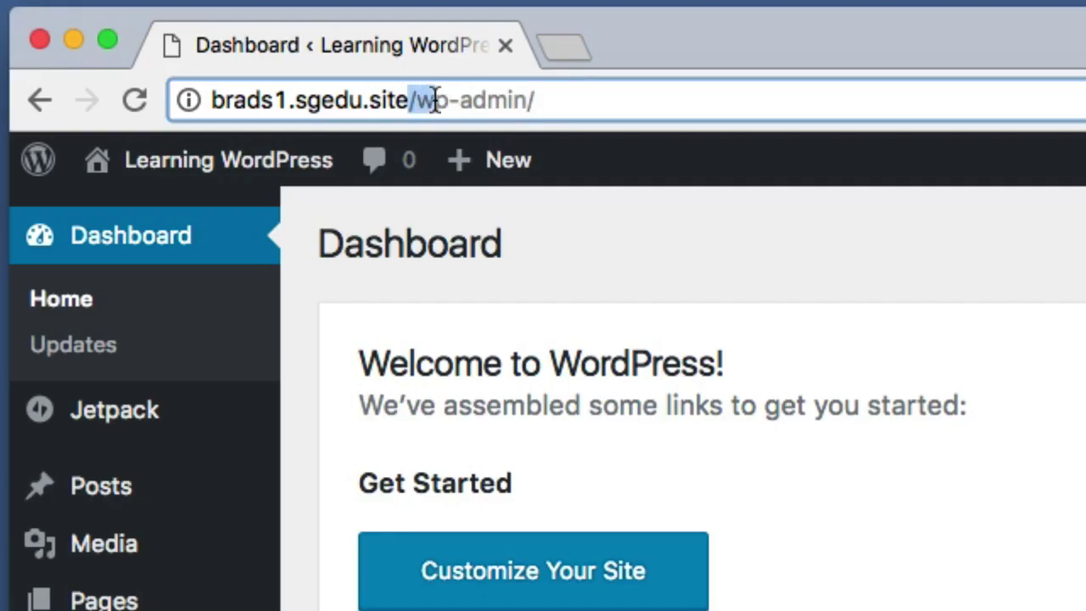
pyautogui.moveTo(435, 100); pyautogui.dragTo(573, 101)
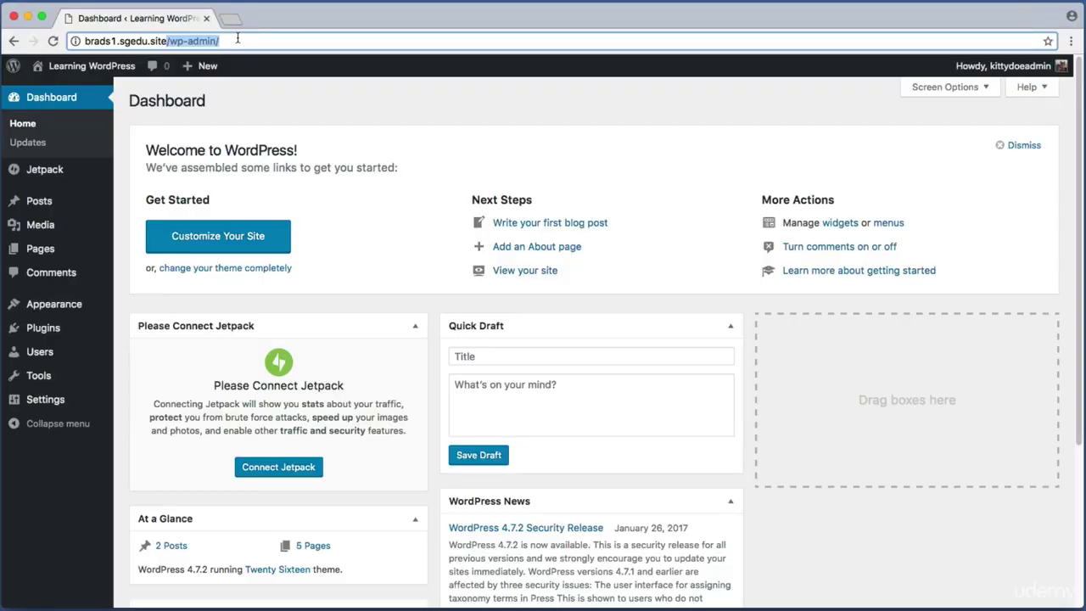
pyautogui.click(253, 90)
# Open the list of installed plugins
pyautogui.press('super+shift+4')
pyautogui.moveTo(120, 81); pyautogui.dragTo(2, 463)
pyautogui.moveTo(46, 332)
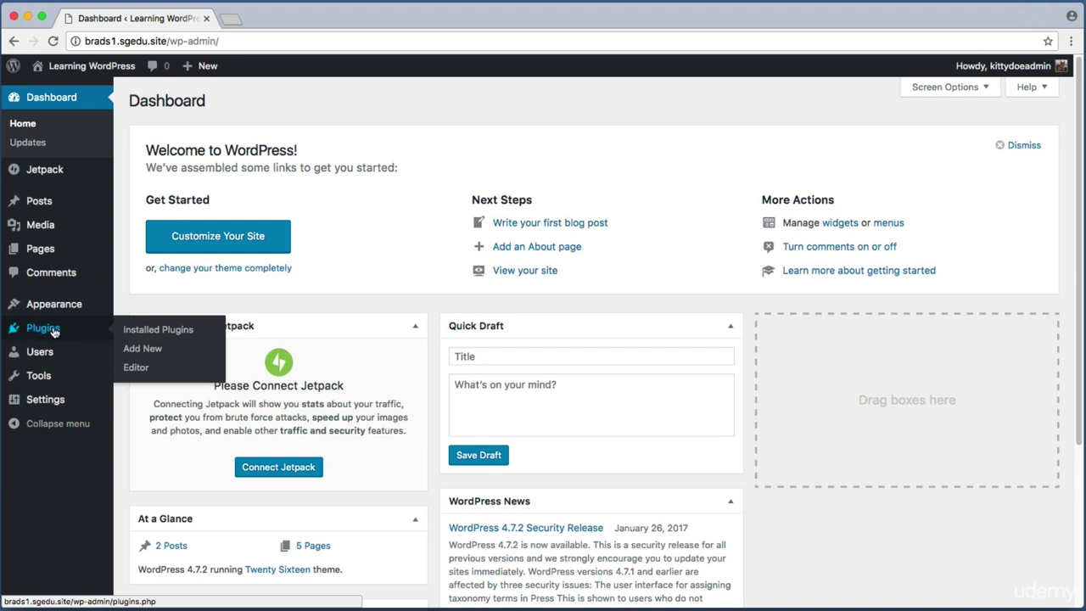
pyautogui.click(54, 331)
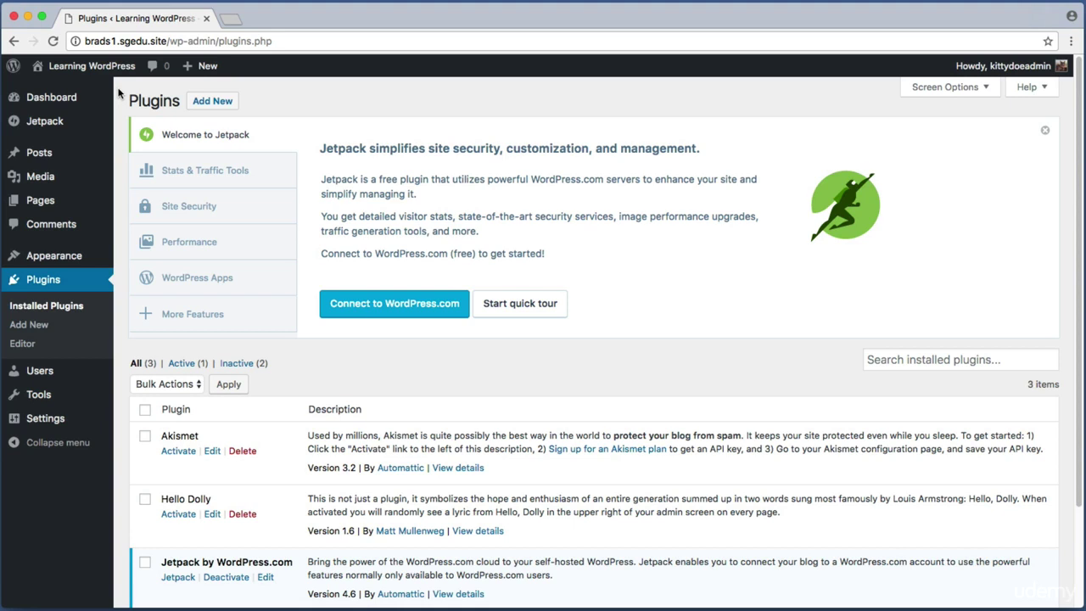
# Examine the Jetpack welcome banner and the list of installed plugins below it
pyautogui.press('super+shift+4')
pyautogui.moveTo(122, 112)
pyautogui.mouseDown()
pyautogui.moveTo(998, 339)
pyautogui.moveTo(1079, 346)
pyautogui.moveTo(1071, 349)
pyautogui.mouseUp()
pyautogui.press('super+shift+4')
pyautogui.moveTo(117, 346); pyautogui.dragTo(1065, 601)
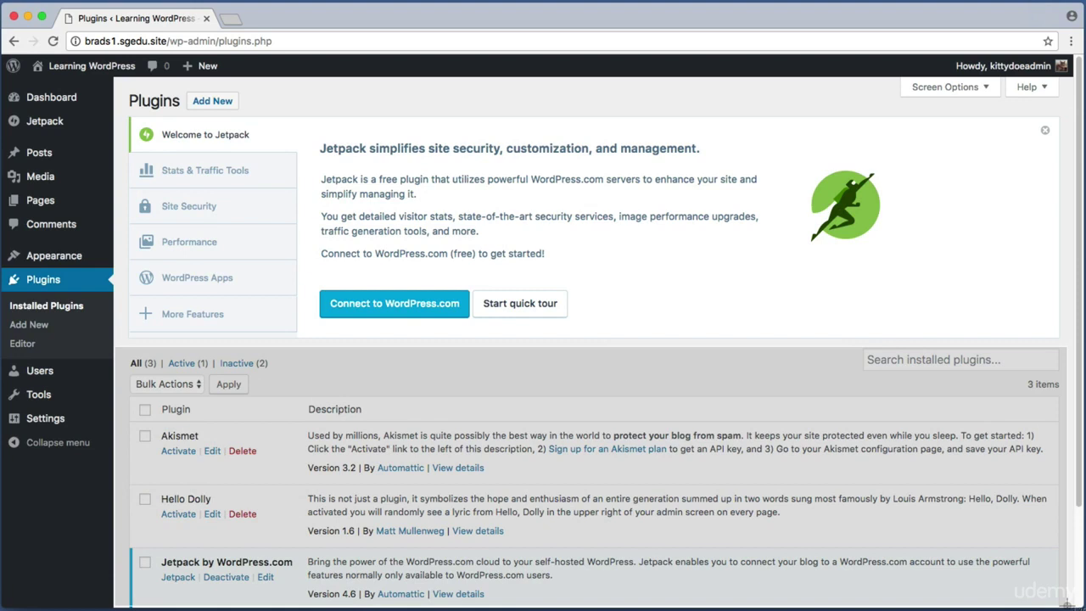
pyautogui.moveTo(1067, 601); pyautogui.dragTo(1067, 600)
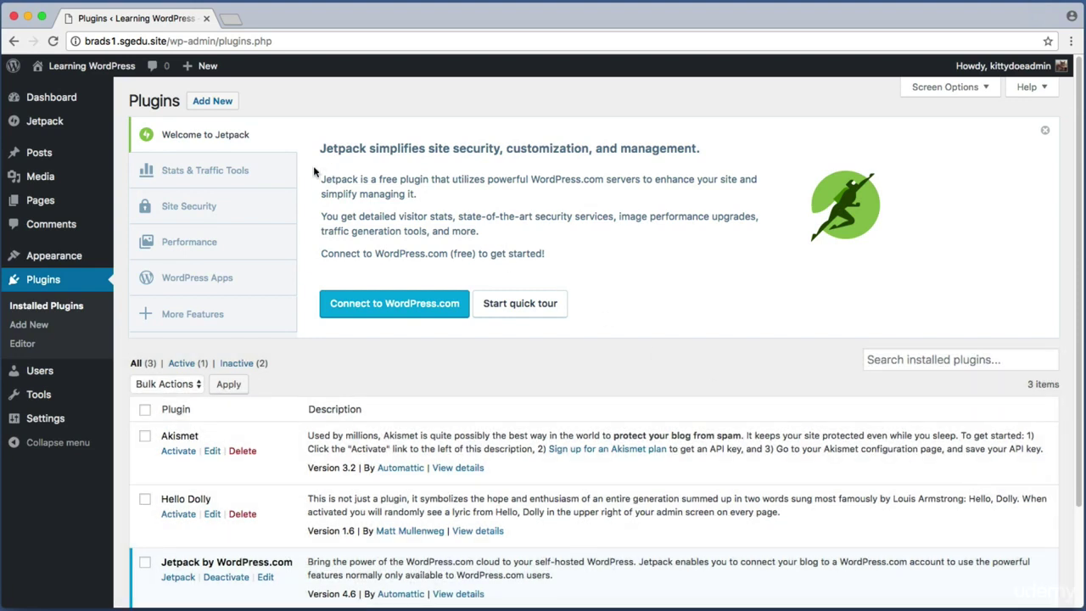
pyautogui.press('super+shift+4')
pyautogui.moveTo(122, 105); pyautogui.dragTo(1063, 347)
pyautogui.press('super+shift+4')
pyautogui.moveTo(1065, 108); pyautogui.dragTo(119, 346)
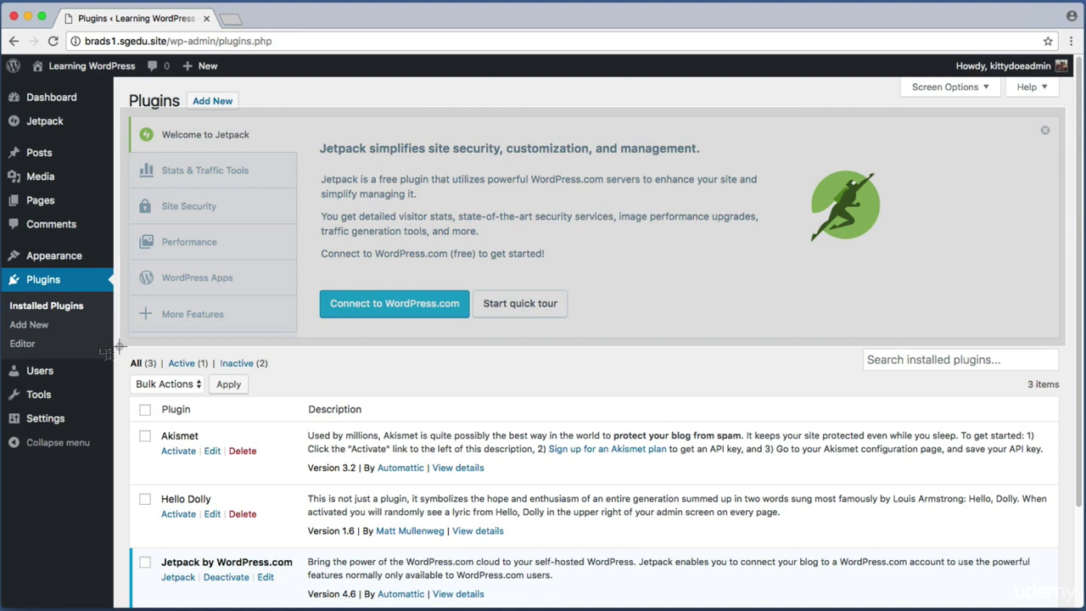
pyautogui.moveTo(119, 346); pyautogui.dragTo(119, 346)
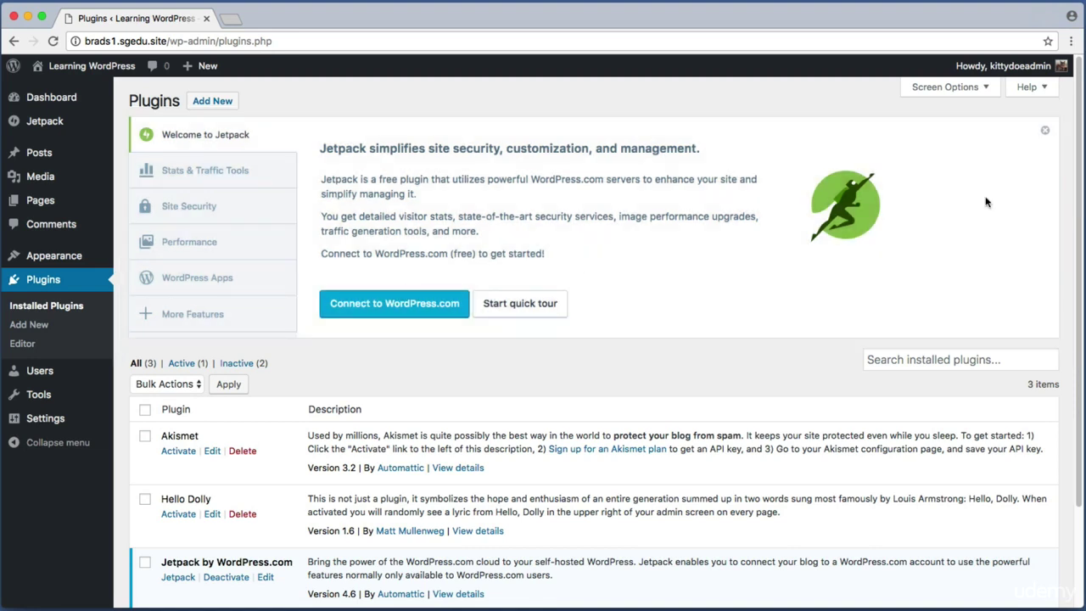
# Dismiss the Jetpack welcome banner and deactivate the Jetpack by WordPress.com plugin
pyautogui.click(1045, 132)
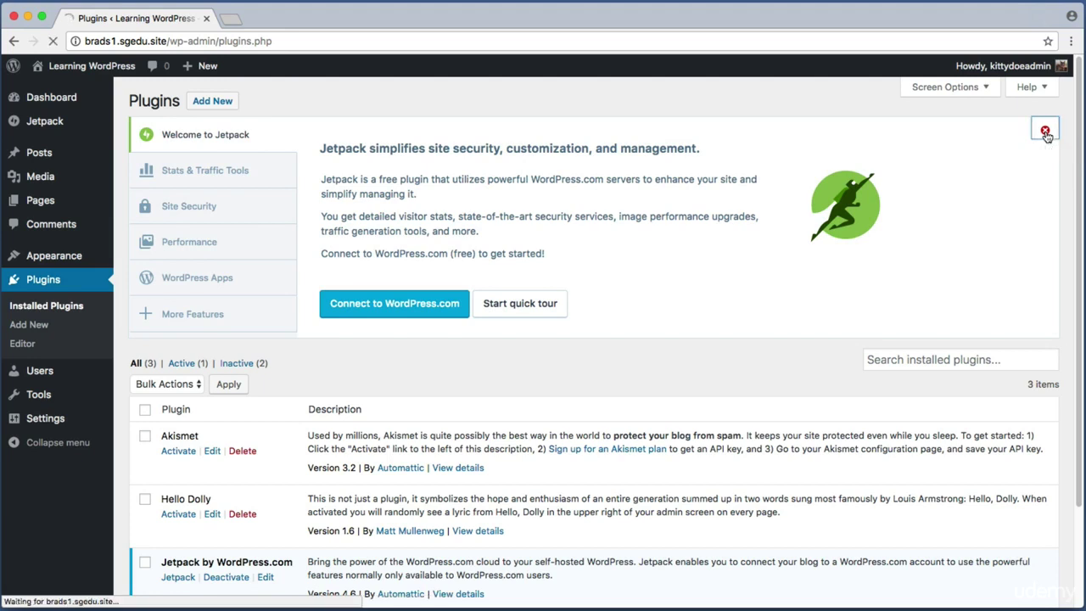
pyautogui.press('super+shift+4')
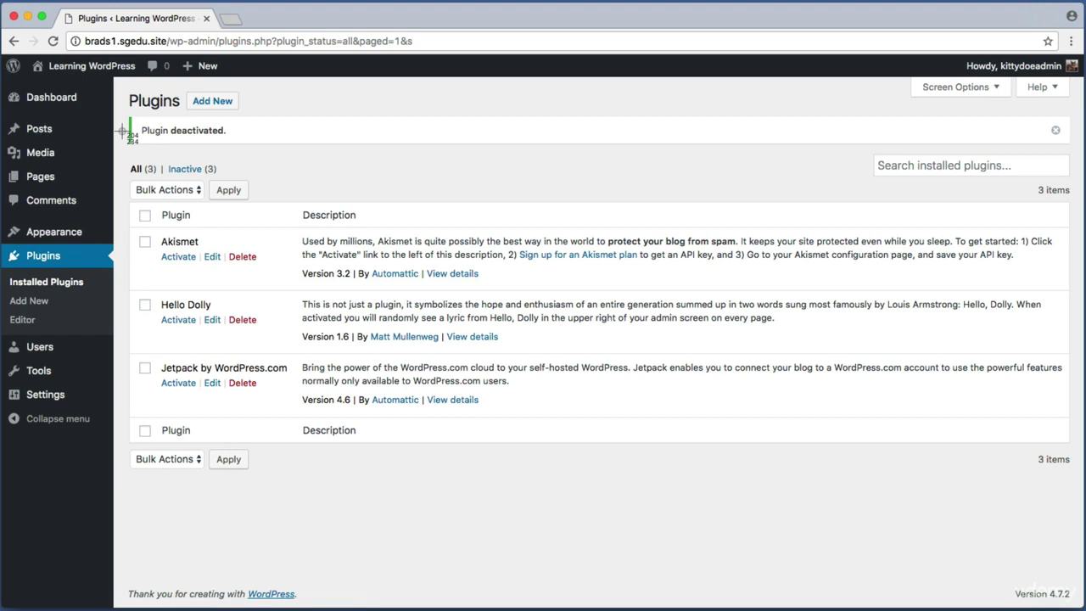
pyautogui.moveTo(123, 167); pyautogui.dragTo(472, 443)
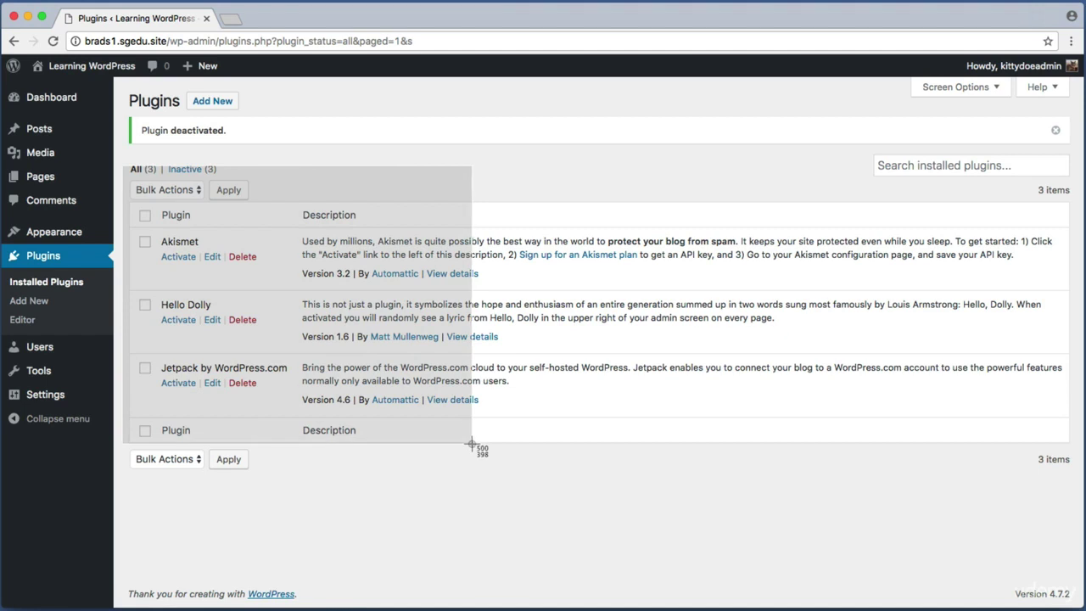
pyautogui.moveTo(471, 444); pyautogui.dragTo(471, 444)
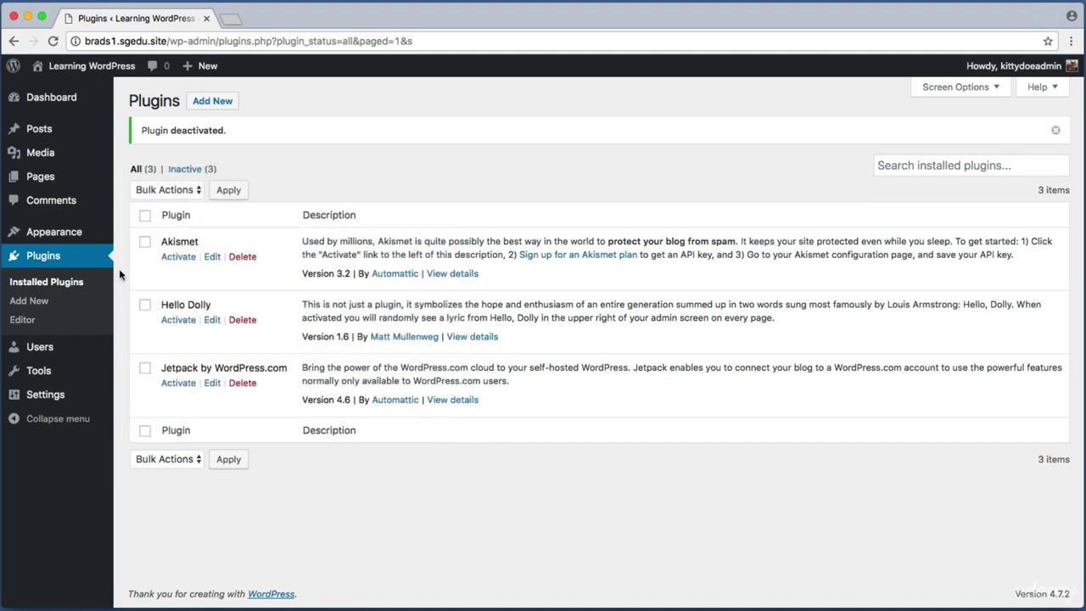
pyautogui.press('super+shift+4')
pyautogui.moveTo(123, 227); pyautogui.dragTo(358, 415)
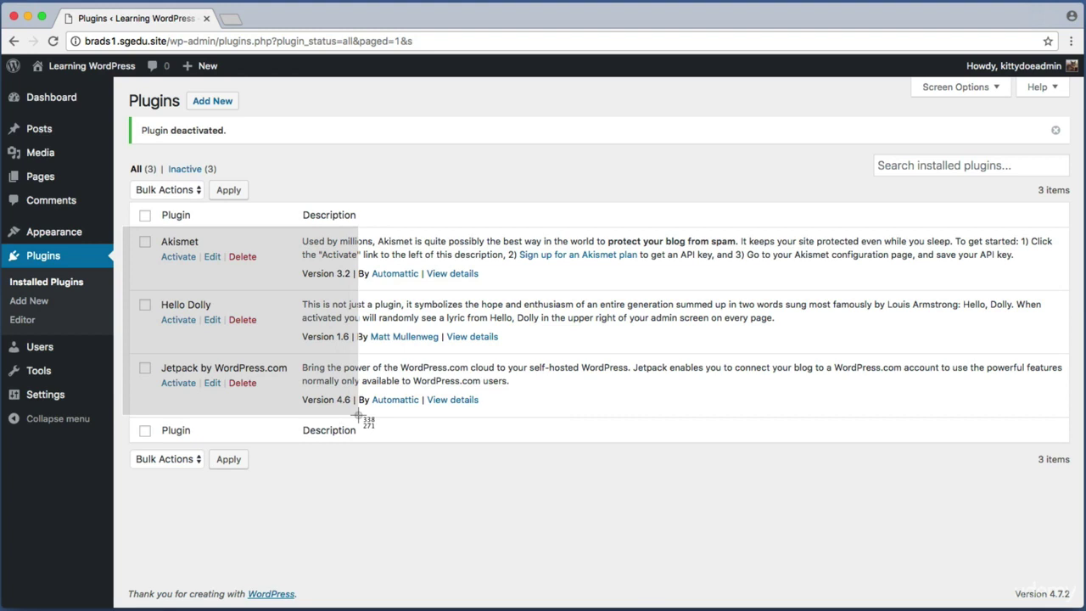
pyautogui.moveTo(358, 415); pyautogui.dragTo(359, 418)
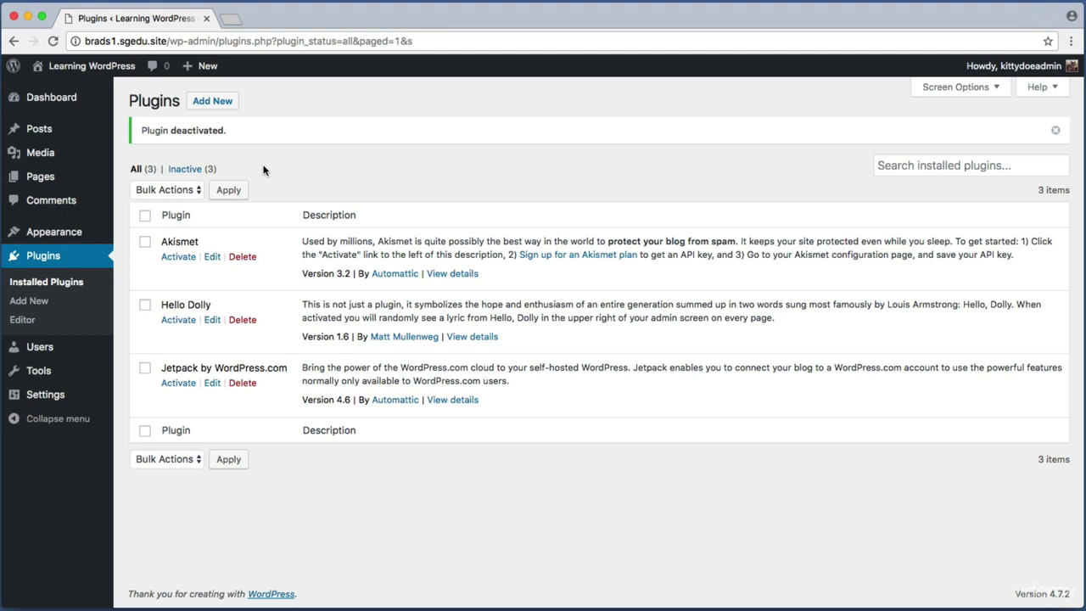
# Open the page for adding new plugins
pyautogui.press('super+shift+4')
pyautogui.moveTo(178, 85); pyautogui.dragTo(249, 116)
pyautogui.press('super+shift+4')
pyautogui.moveTo(9, 293); pyautogui.dragTo(81, 310)
pyautogui.click(213, 102)
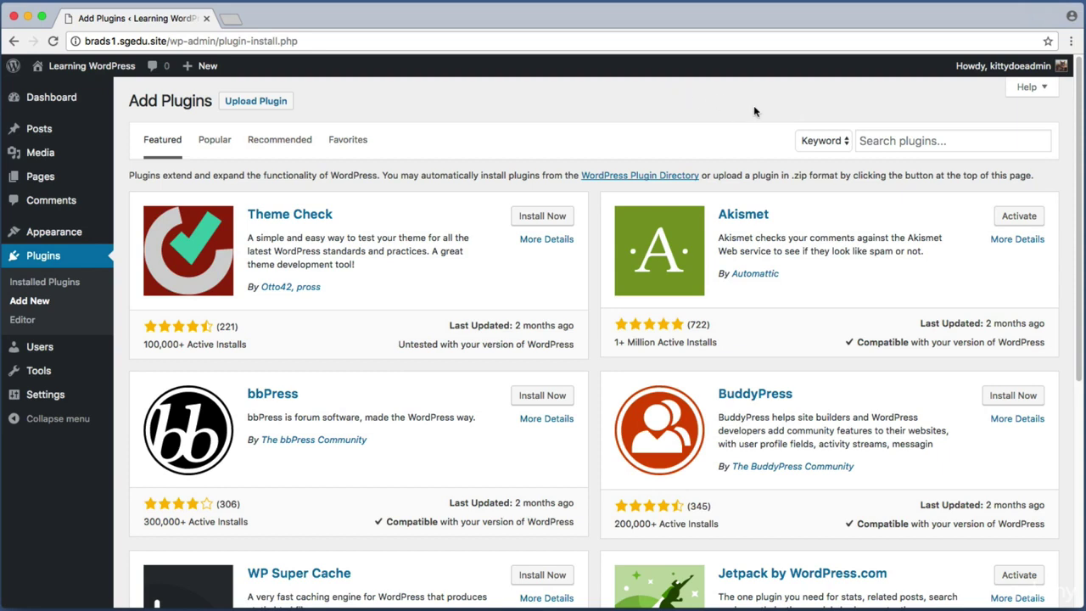
# Search the plugin directory for the keyword "lightbox"
pyautogui.press('super+shift+4')
pyautogui.moveTo(792, 116); pyautogui.dragTo(1065, 163)
pyautogui.click(954, 140)
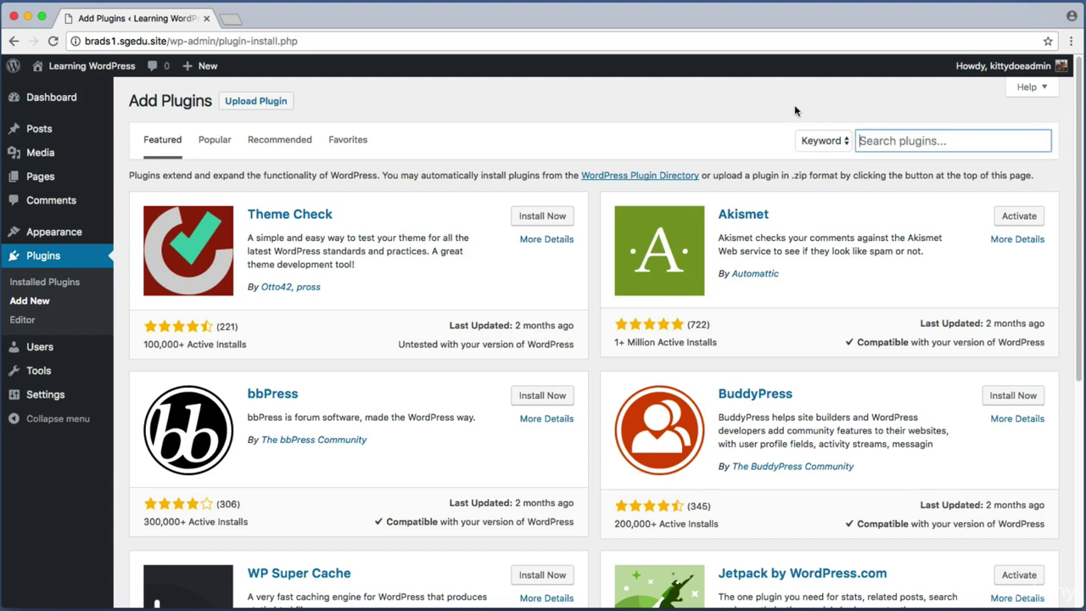
pyautogui.press('super+shift+4')
pyautogui.moveTo(773, 107); pyautogui.dragTo(1071, 180)
pyautogui.write('lightbox')
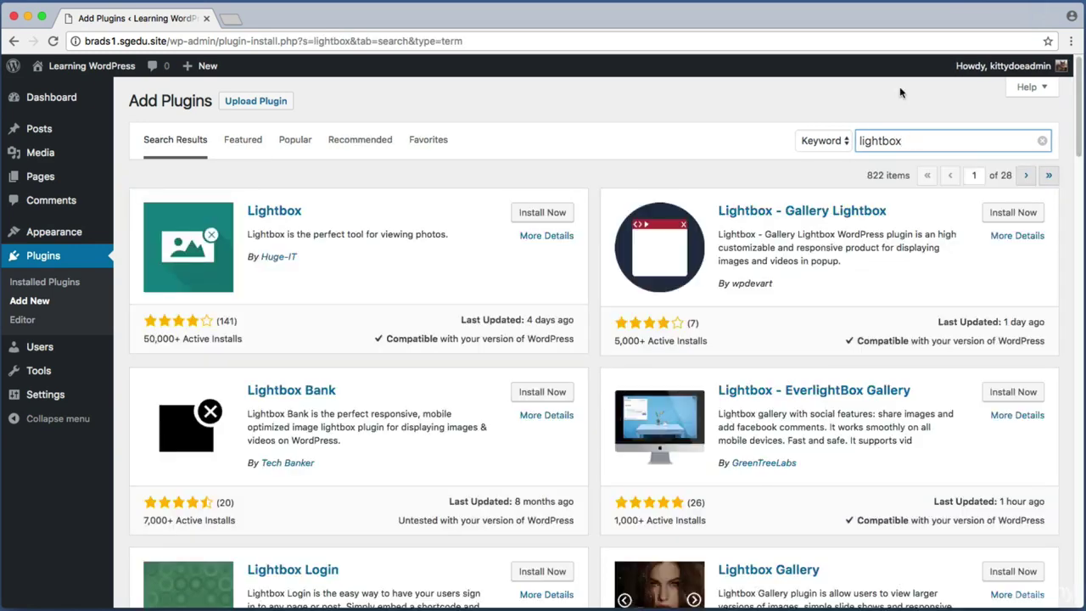
# Look through the lightbox plugin search results and return to the first entries
pyautogui.press('super+shift+4')
pyautogui.moveTo(129, 173); pyautogui.dragTo(1071, 597)
pyautogui.scroll(-8, 1071, 183)
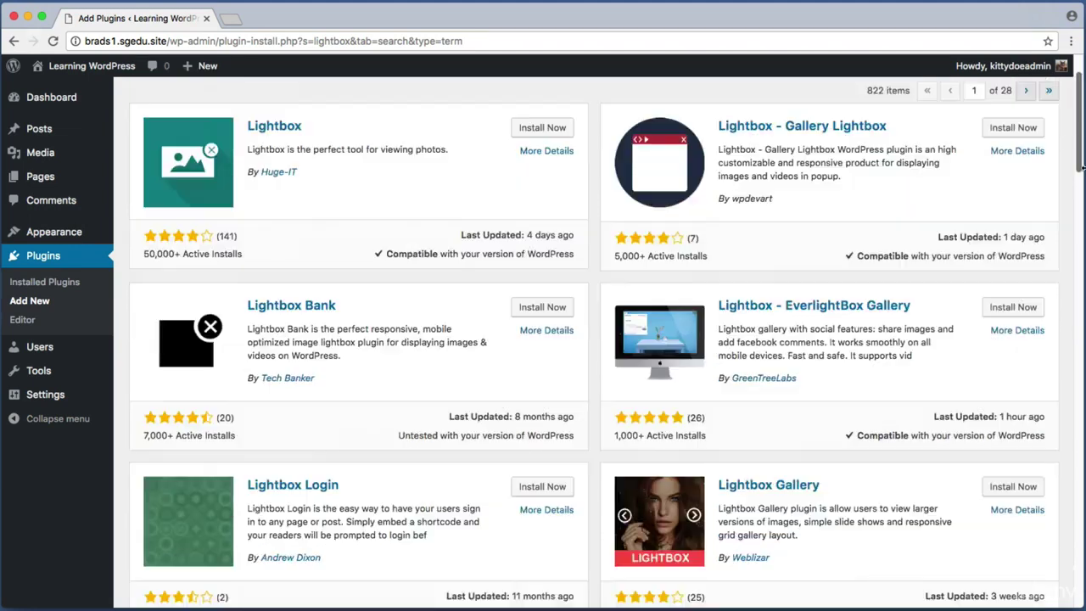
pyautogui.scroll(-10, 605, 342)
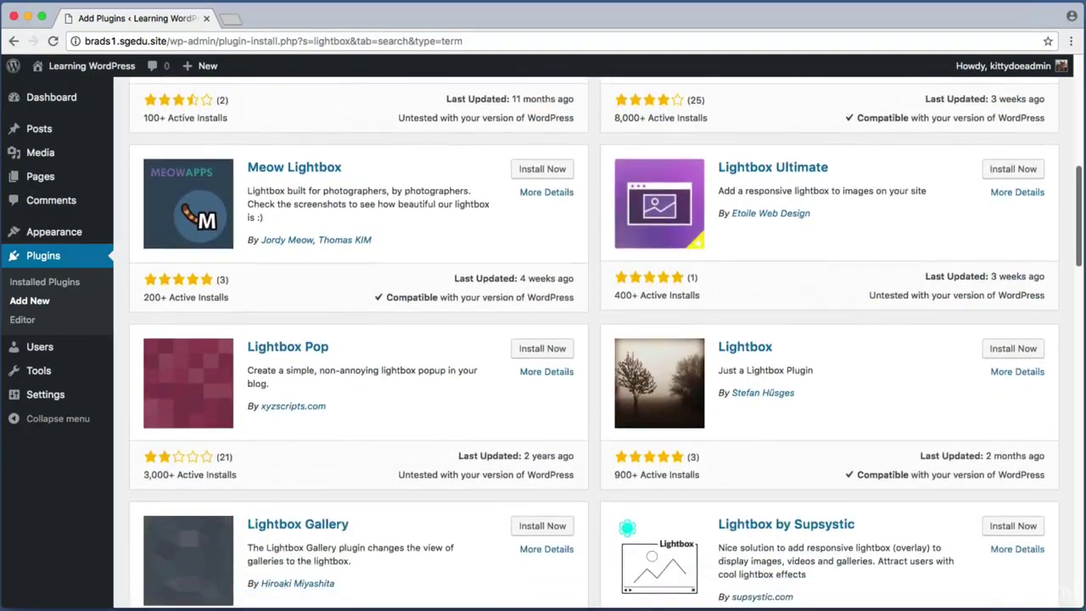
pyautogui.scroll(-10, 1079, 361)
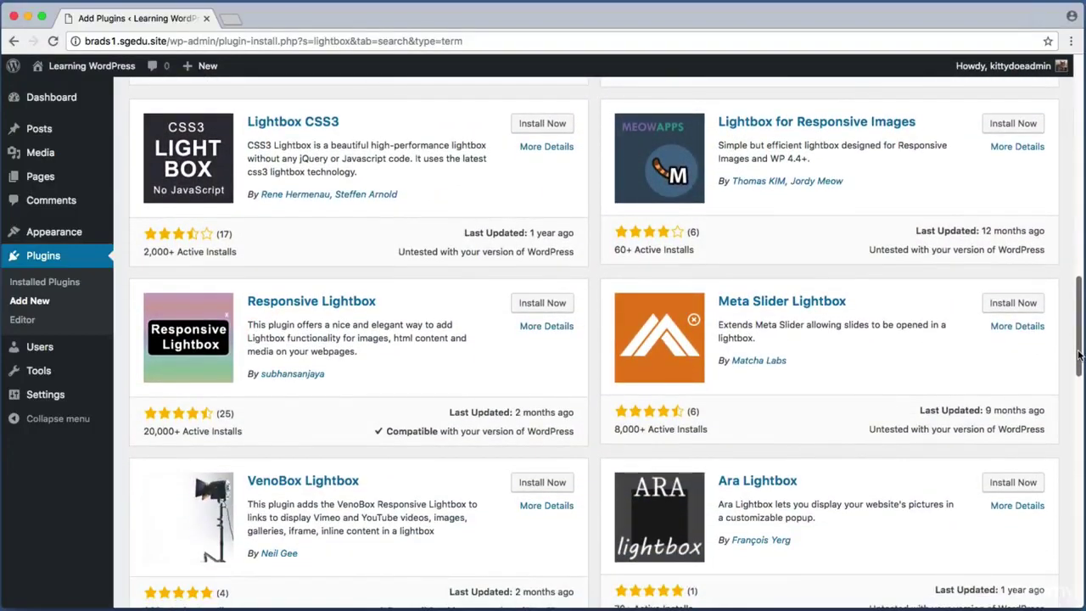
pyautogui.moveTo(1079, 361); pyautogui.dragTo(1079, 111)
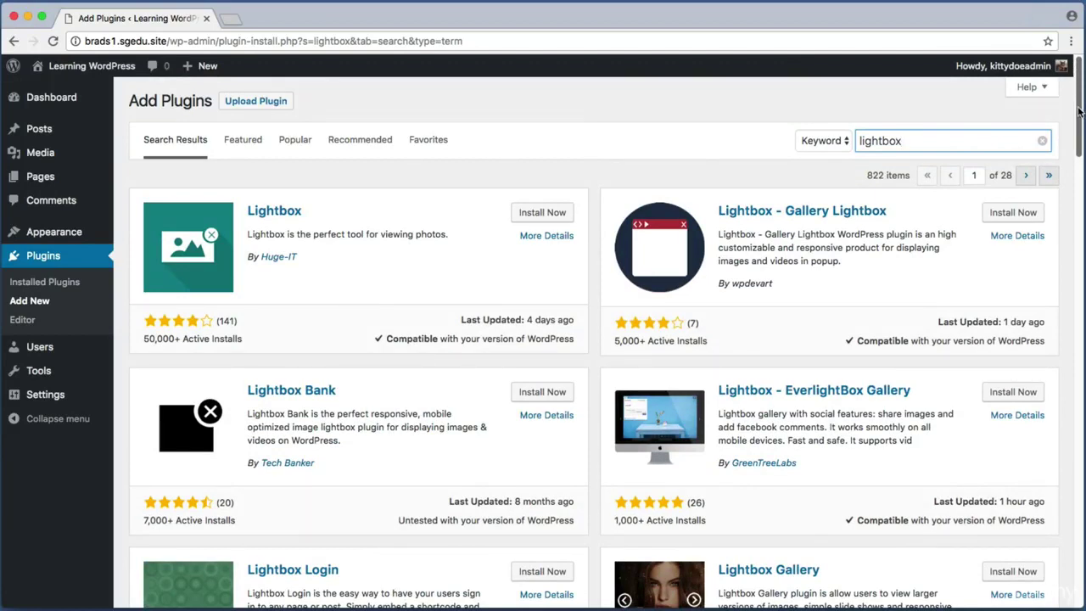
# Compare the active installs of the Huge-IT Lightbox plugin and Lightbox - EverlightBox Gallery
pyautogui.press('super+shift+4')
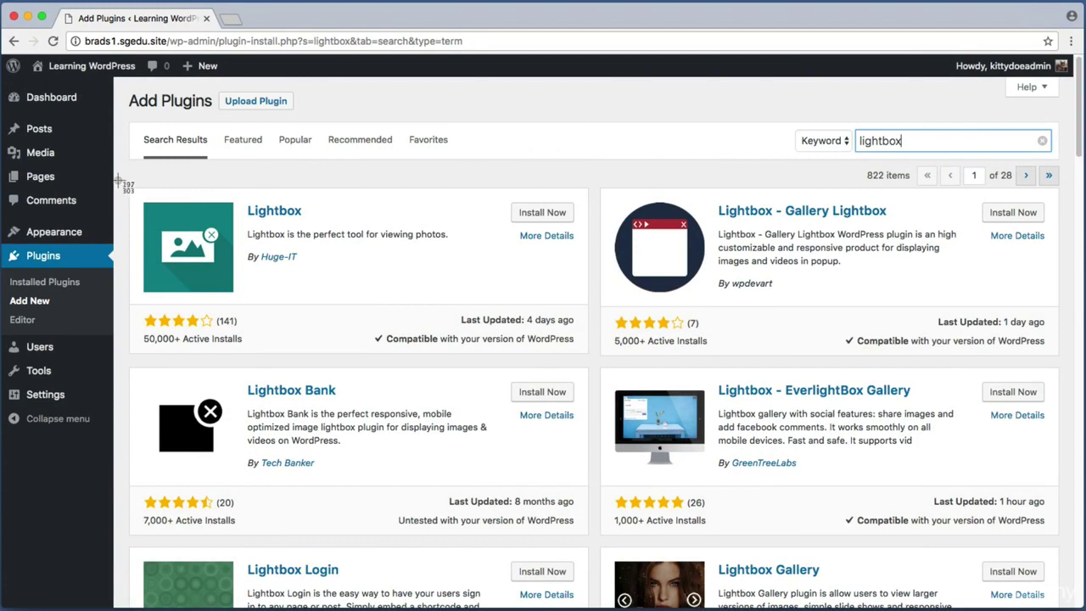
pyautogui.moveTo(119, 180); pyautogui.dragTo(614, 375)
pyautogui.press('super+shift+4')
pyautogui.moveTo(135, 329)
pyautogui.mouseDown()
pyautogui.moveTo(249, 348)
pyautogui.moveTo(170, 347)
pyautogui.moveTo(250, 348)
pyautogui.moveTo(265, 338)
pyautogui.moveTo(258, 343)
pyautogui.mouseUp()
pyautogui.press('super+shift+4')
pyautogui.moveTo(597, 363); pyautogui.dragTo(1061, 536)
pyautogui.press('super+shift+4')
pyautogui.moveTo(611, 510); pyautogui.dragTo(710, 530)
pyautogui.press('super+shift+4')
pyautogui.moveTo(600, 365); pyautogui.dragTo(1062, 538)
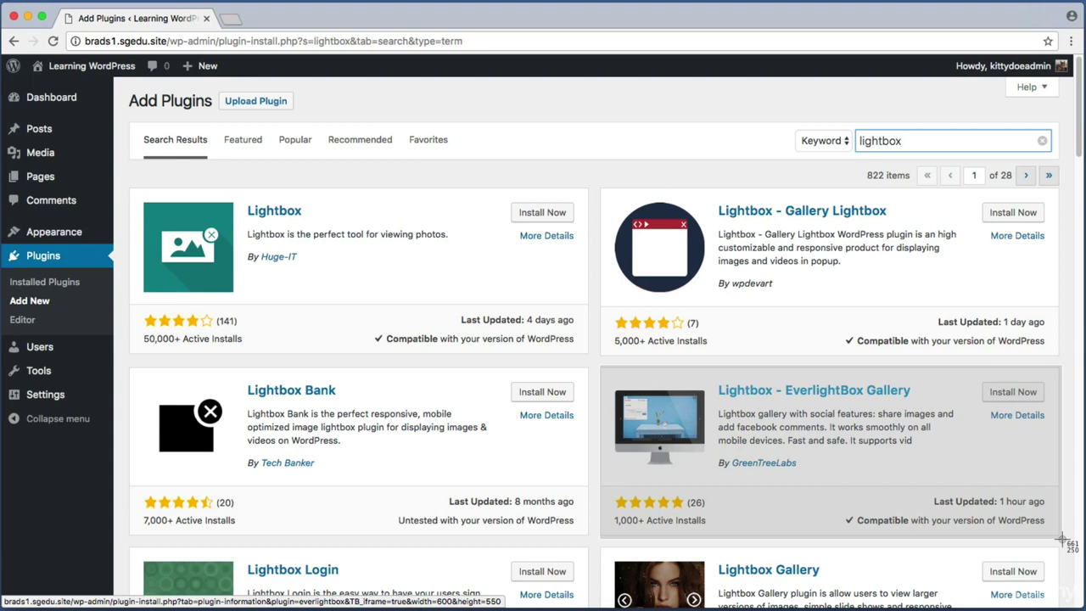
pyautogui.moveTo(1061, 538); pyautogui.dragTo(1063, 537)
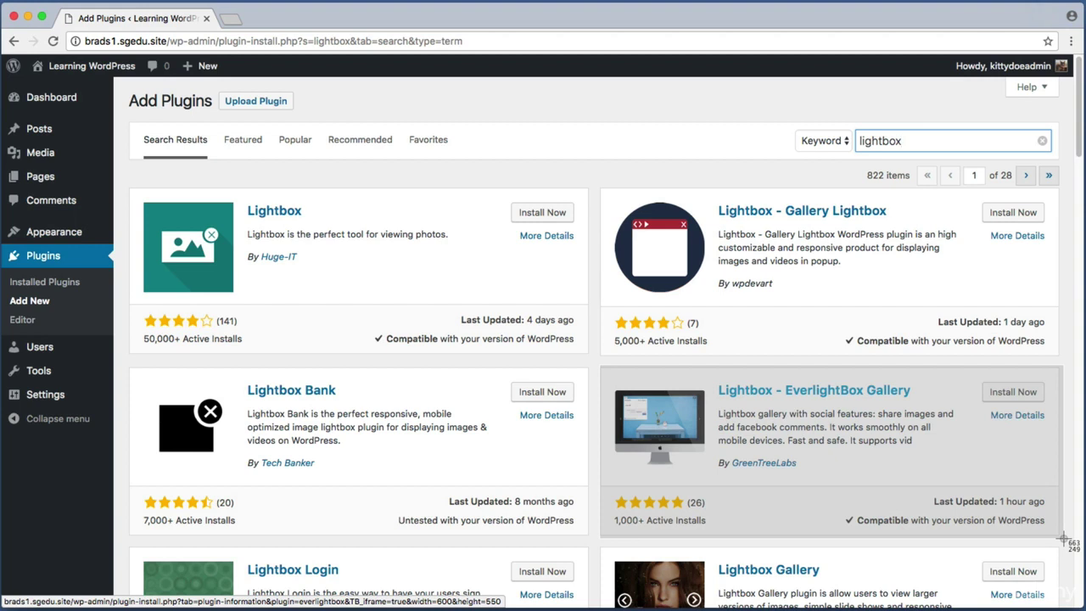
pyautogui.moveTo(1063, 538); pyautogui.dragTo(1063, 537)
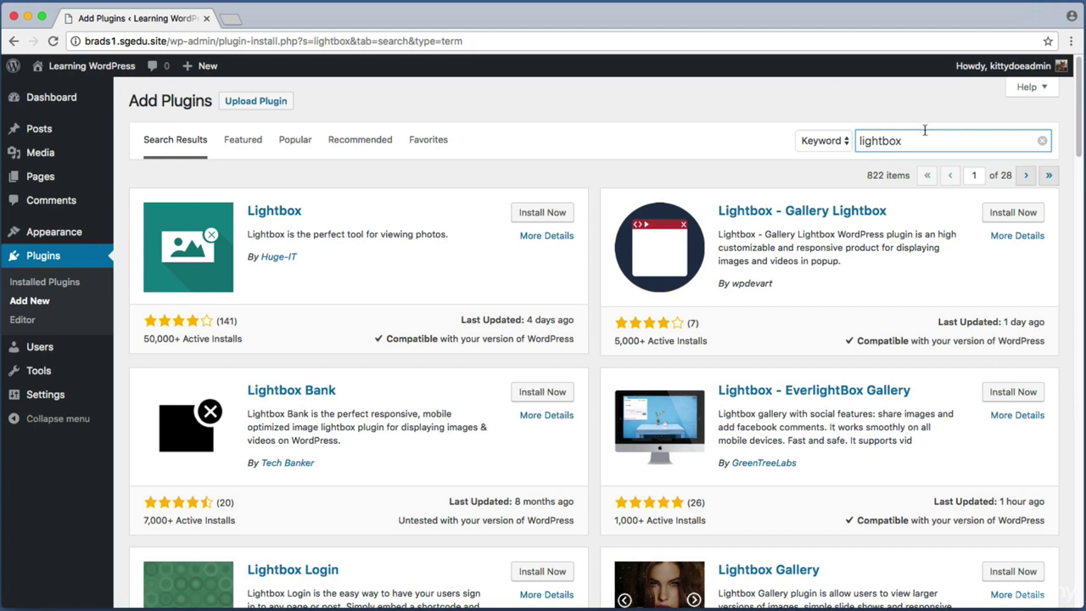
# Replace the plugin search keyword with "responsive lightbox" and run the search
pyautogui.moveTo(933, 138); pyautogui.dragTo(761, 109)
pyautogui.write('respon')
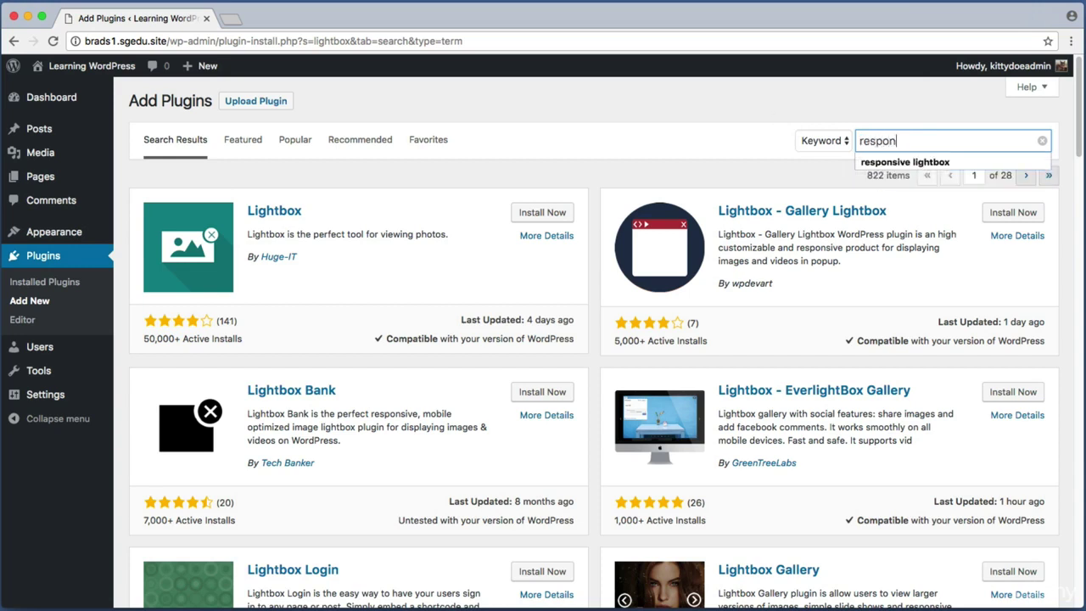
pyautogui.write('sive light')
pyautogui.press('Return')
pyautogui.press('super+shift+4')
pyautogui.moveTo(855, 115); pyautogui.dragTo(986, 158)
# Examine the Responsive Lightbox by dFactory entry and its active installs alongside the other results
pyautogui.press('super+shift+4')
pyautogui.moveTo(117, 182); pyautogui.dragTo(458, 321)
pyautogui.press('super+shift+4')
pyautogui.moveTo(239, 201); pyautogui.dragTo(471, 225)
pyautogui.press('super+shift+4')
pyautogui.moveTo(595, 174); pyautogui.dragTo(1020, 559)
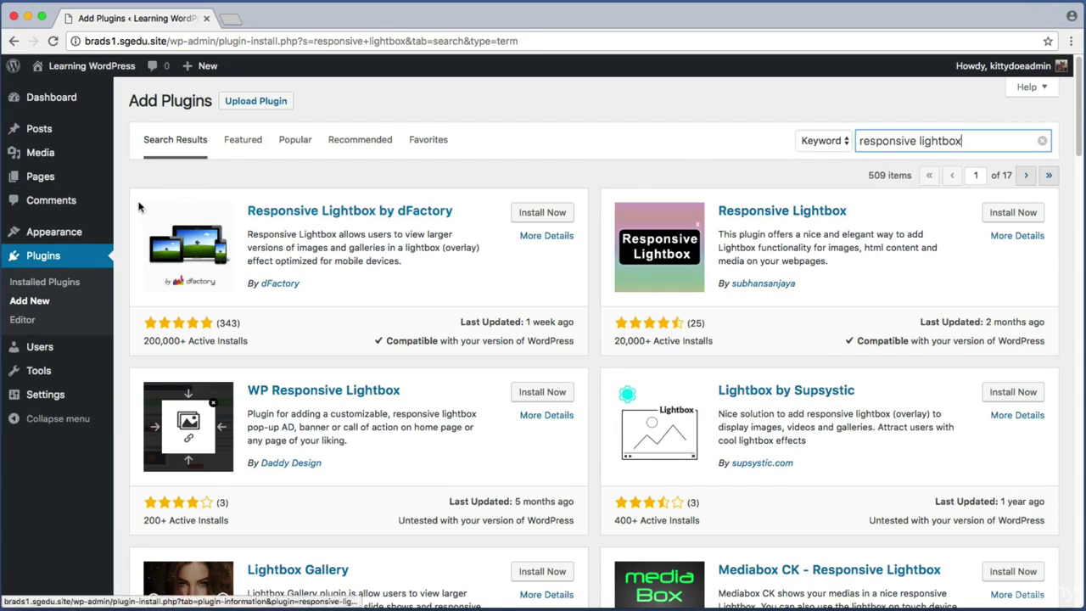
pyautogui.press('super+shift+4')
pyautogui.moveTo(123, 179); pyautogui.dragTo(597, 360)
pyautogui.press('super+shift+4')
pyautogui.moveTo(137, 331); pyautogui.dragTo(261, 351)
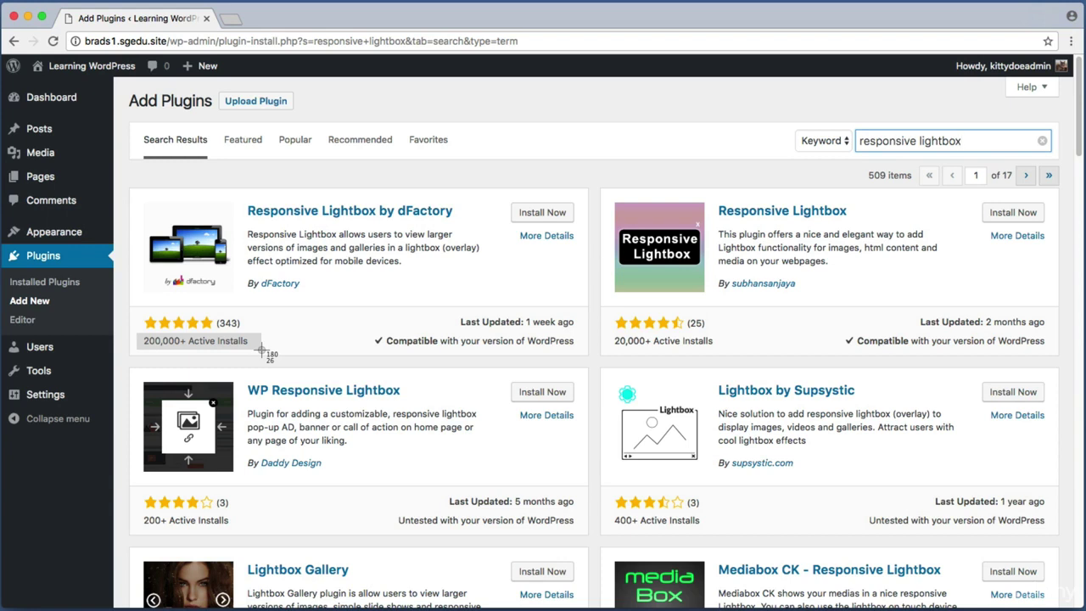
# Install the Responsive Lightbox by dFactory plugin from the search results and activate it
pyautogui.moveTo(260, 348); pyautogui.dragTo(261, 348)
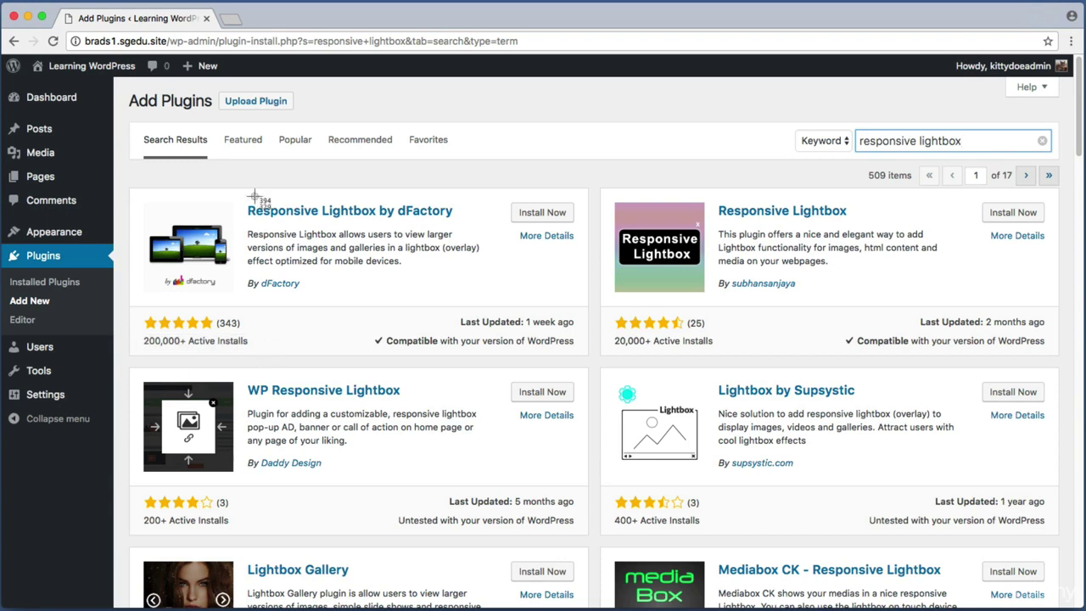
pyautogui.moveTo(241, 191); pyautogui.dragTo(582, 220)
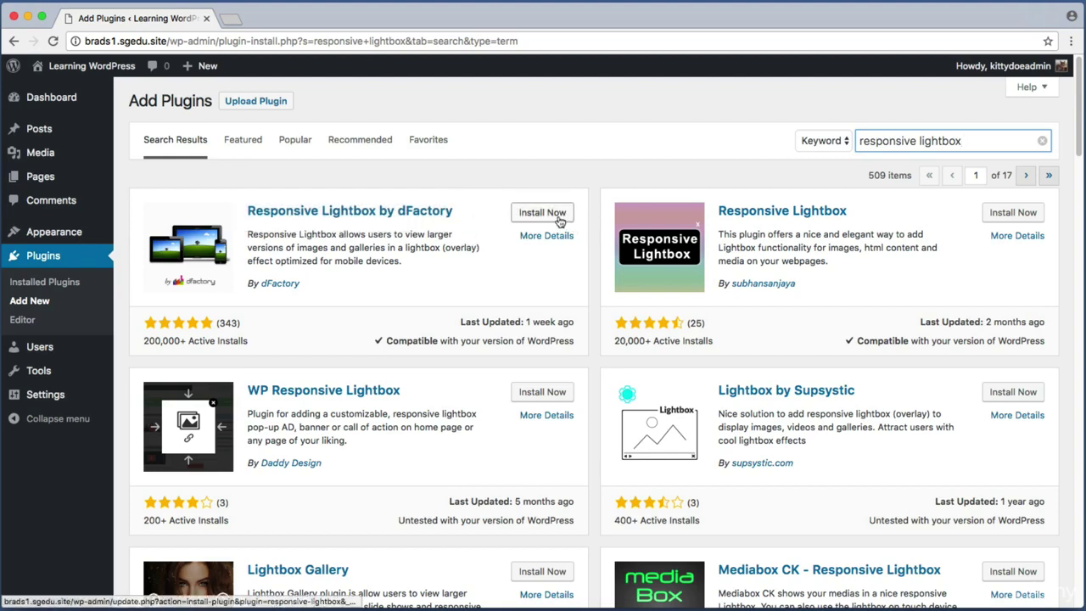
pyautogui.click(560, 216)
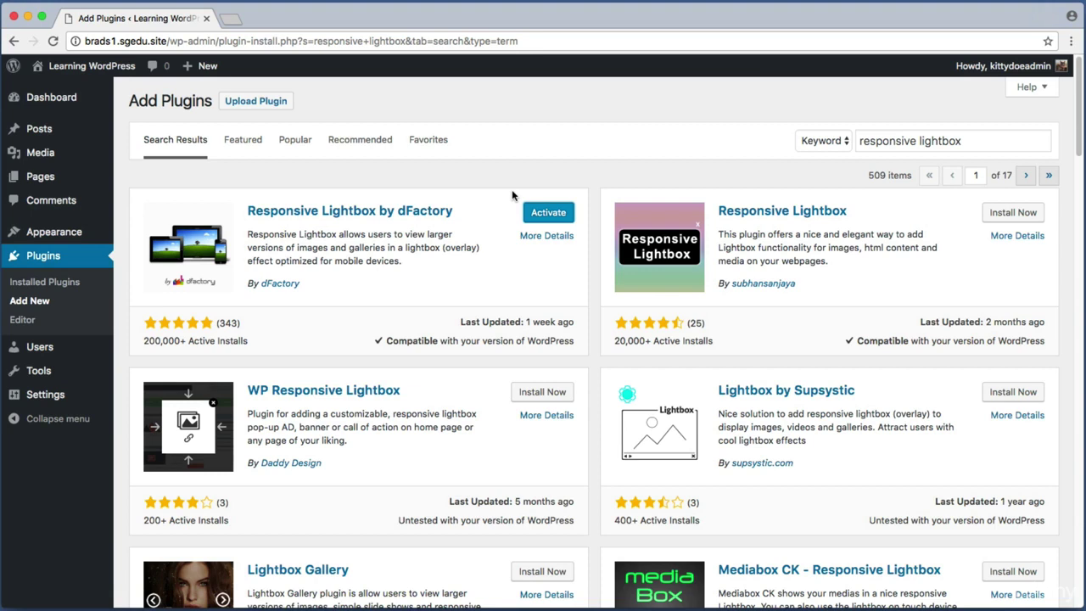
pyautogui.press('super+shift+4')
pyautogui.moveTo(512, 192); pyautogui.dragTo(581, 231)
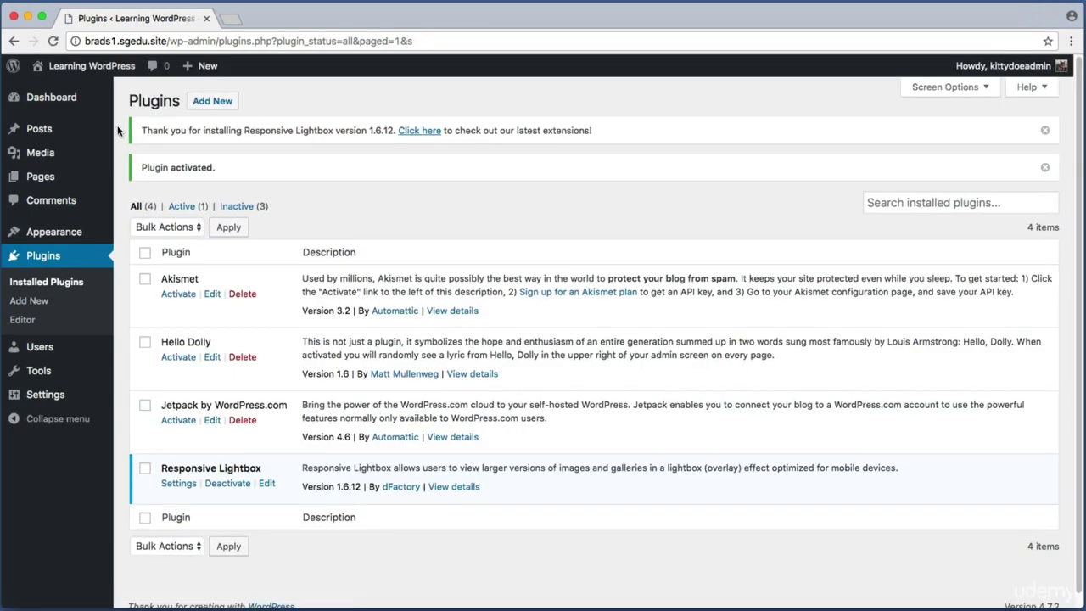
pyautogui.press('super+shift+4')
pyautogui.moveTo(127, 147); pyautogui.dragTo(239, 191)
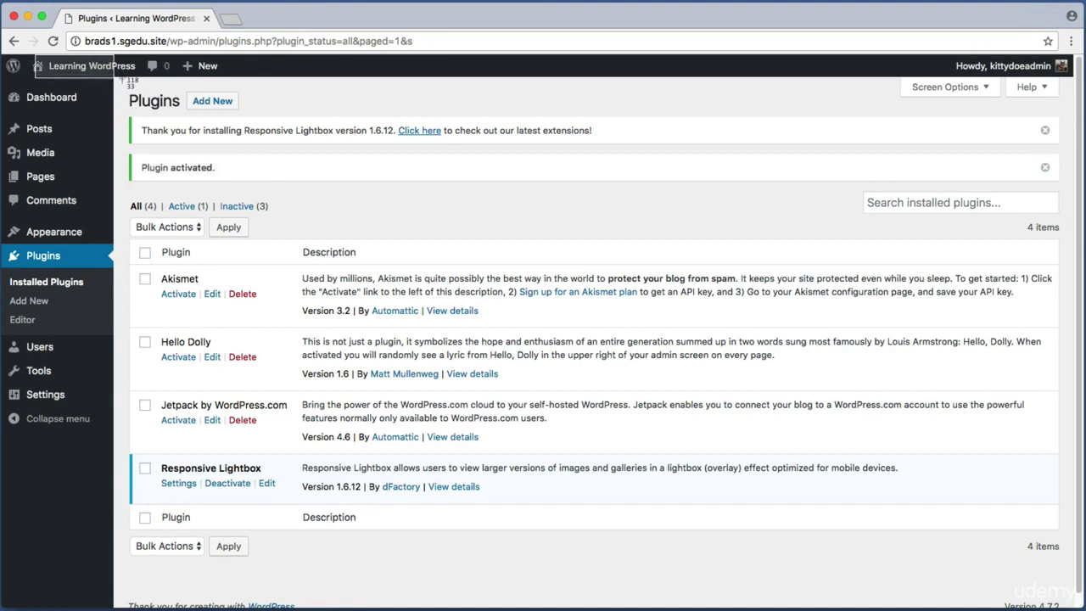
# Visit the live site from the admin area and open its Photo Gallery page
pyautogui.moveTo(132, 76)
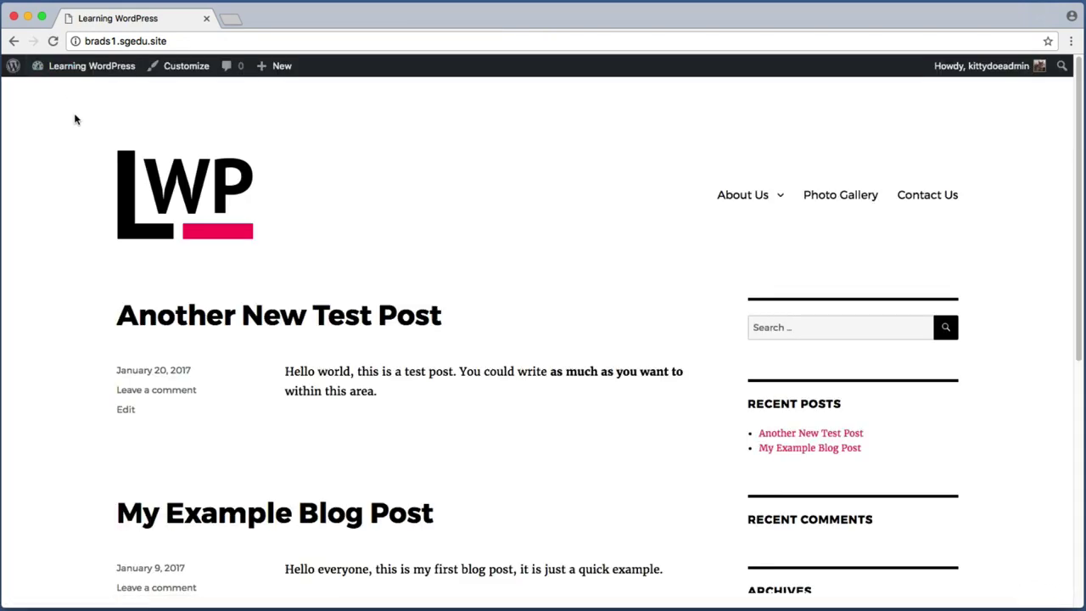
pyautogui.press('super+shift+4')
pyautogui.moveTo(659, 165); pyautogui.dragTo(999, 224)
pyautogui.click(860, 201)
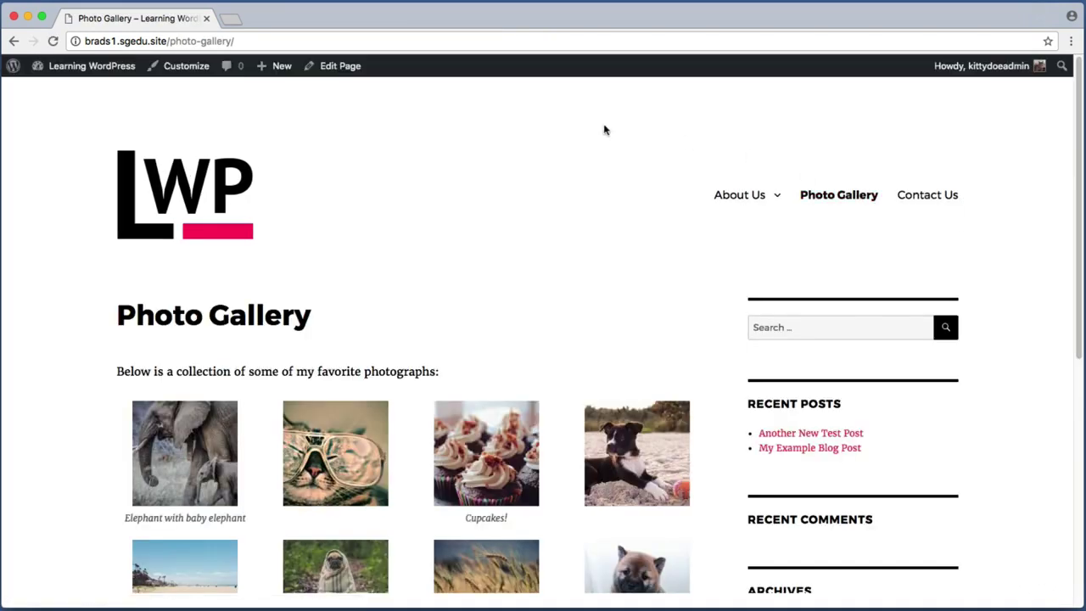
# Test the lightbox by opening the elephant photo in the overlay and closing it, two times over
pyautogui.press('super+shift+4')
pyautogui.moveTo(113, 388); pyautogui.dragTo(252, 520)
pyautogui.click(183, 448)
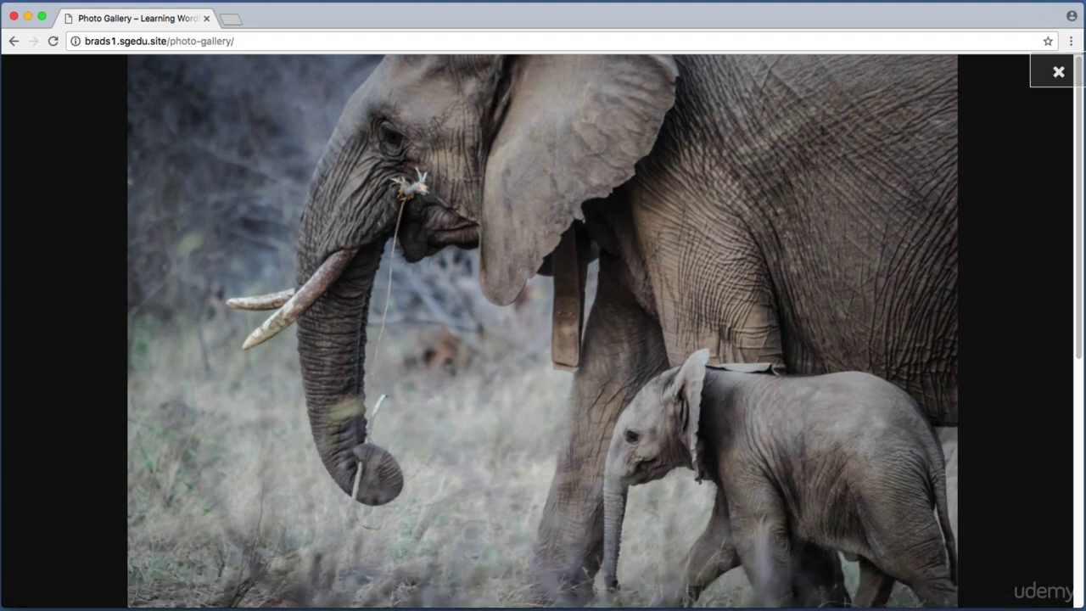
pyautogui.click(1058, 73)
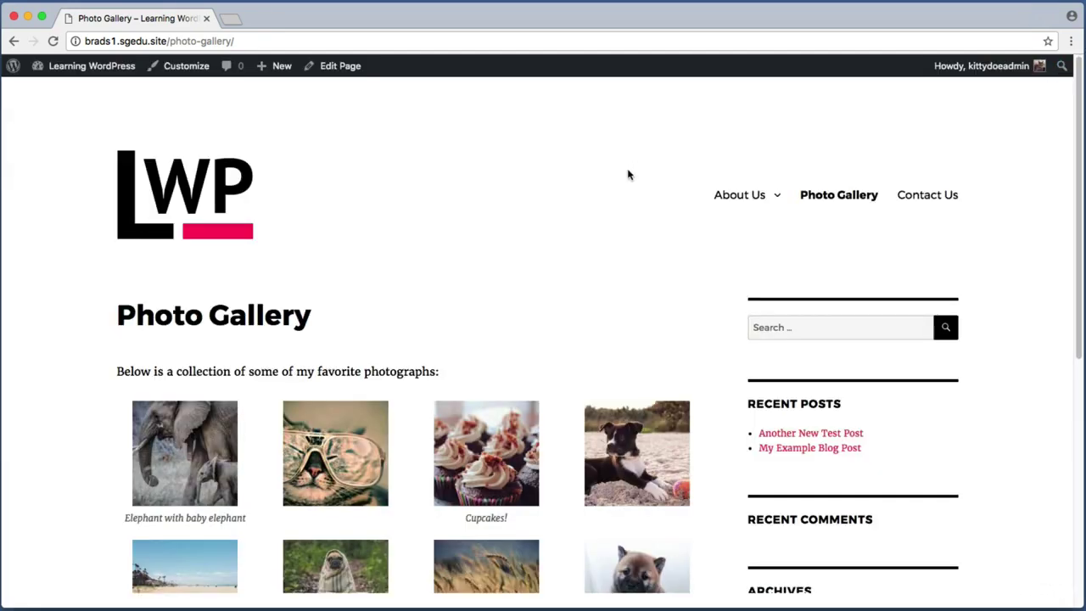
pyautogui.click(182, 467)
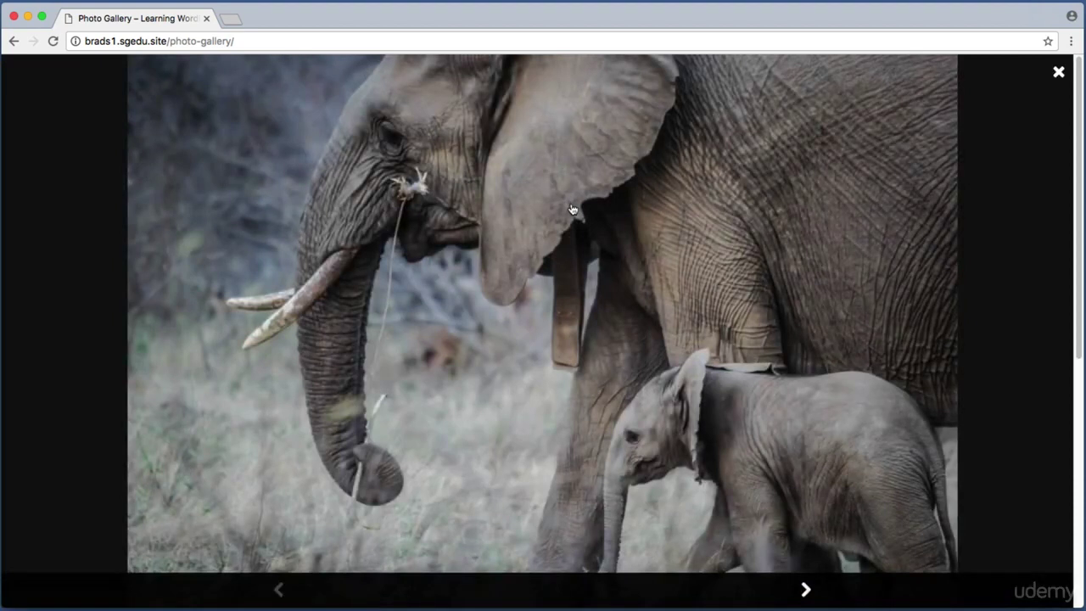
pyautogui.press('Escape')
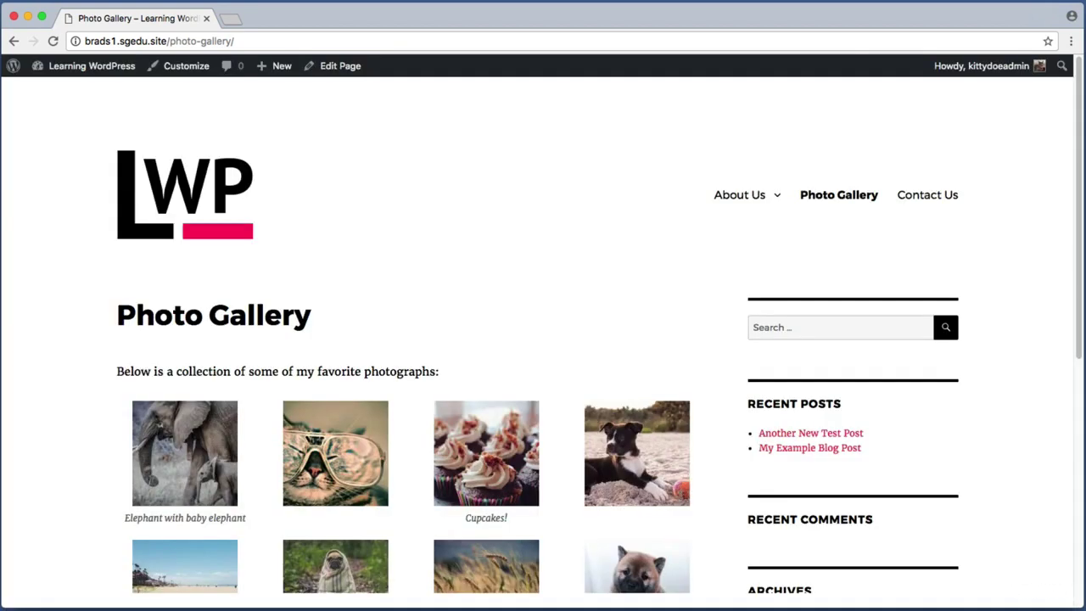
# Reopen the elephant photo in the lightbox, browse forward to the puppy photo and back through the gallery, and close the overlay
pyautogui.click(197, 439)
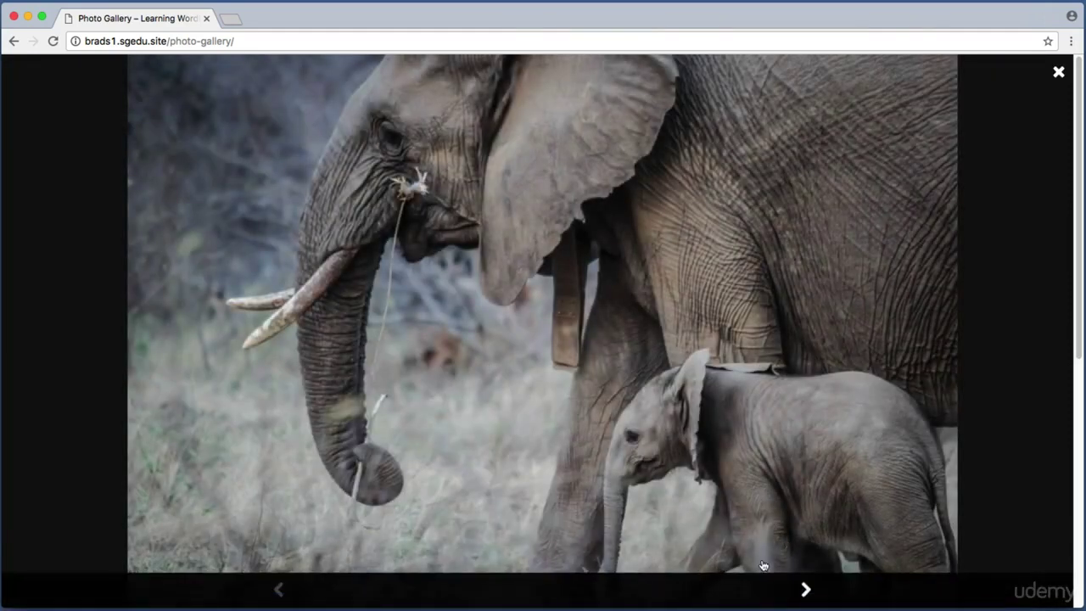
pyautogui.click(806, 593)
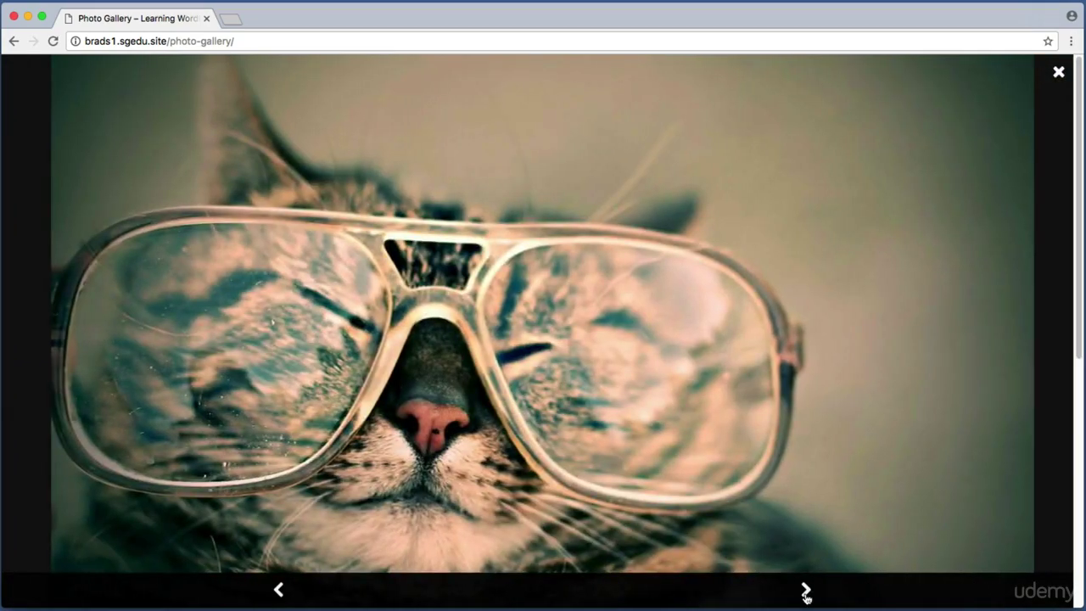
pyautogui.click(806, 593)
pyautogui.click(806, 593)
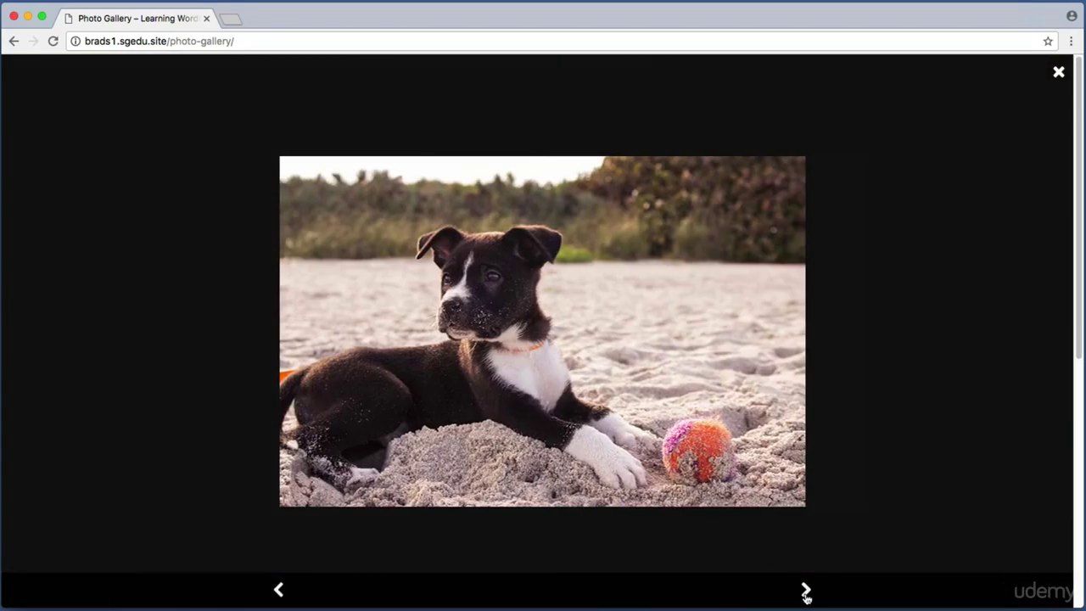
pyautogui.click(279, 590)
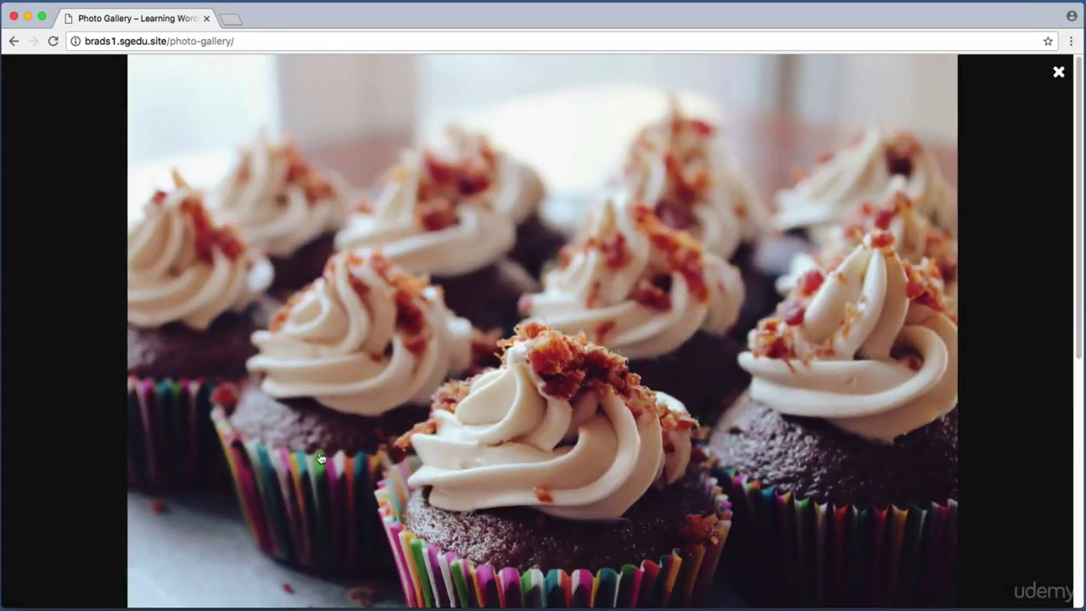
pyautogui.press('Left')
pyautogui.press('Left')
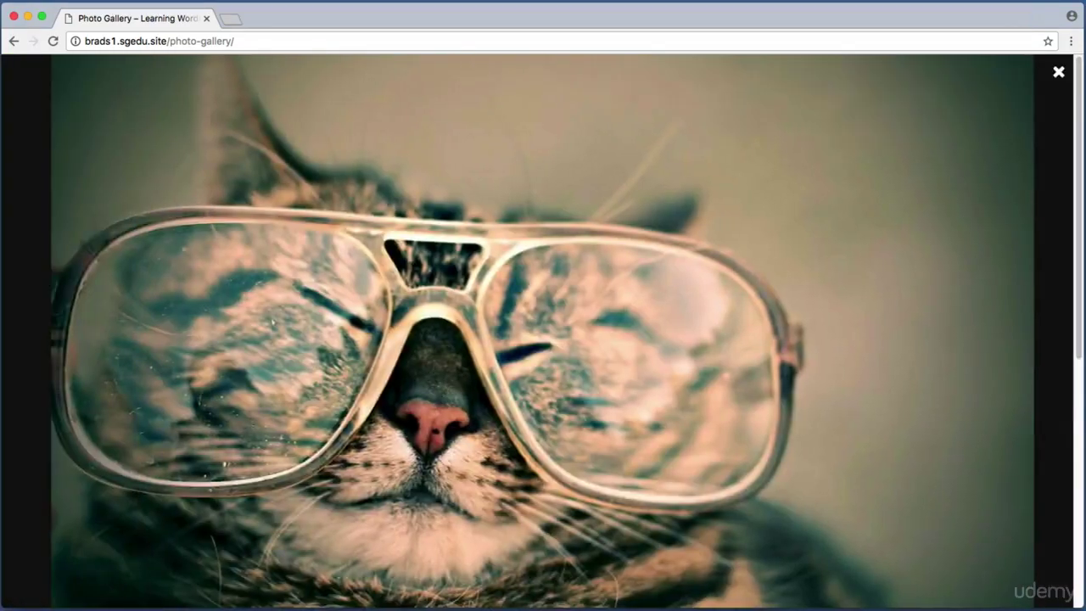
pyautogui.press('Right')
pyautogui.click(1058, 73)
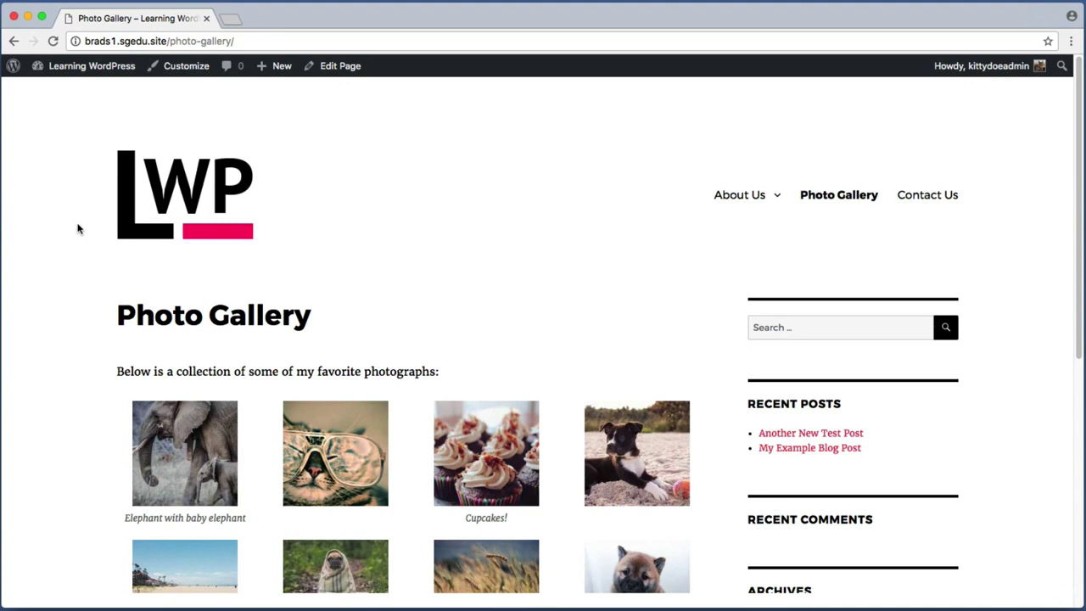
# Return to the site's dashboard and open the Responsive Lightbox settings from the list of installed plugins
pyautogui.press('super+shift+4')
pyautogui.moveTo(33, 89); pyautogui.dragTo(136, 62)
pyautogui.moveTo(136, 61)
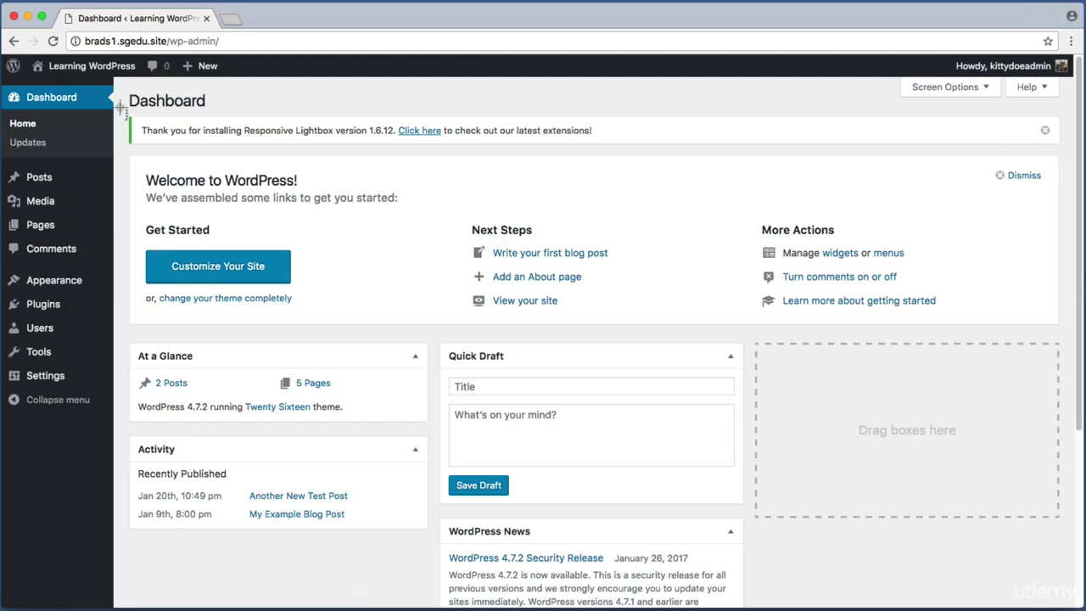
pyautogui.moveTo(120, 106); pyautogui.dragTo(1, 461)
pyautogui.click(44, 307)
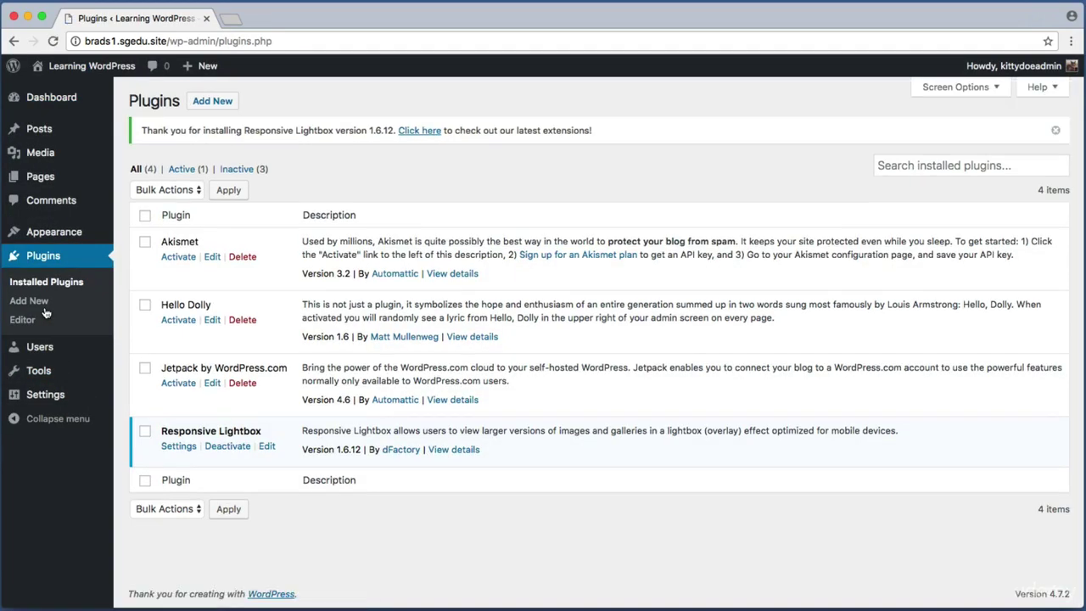
pyautogui.press('super+shift+4')
pyautogui.moveTo(120, 190); pyautogui.dragTo(403, 508)
pyautogui.press('super+shift+4')
pyautogui.moveTo(129, 415); pyautogui.dragTo(226, 466)
pyautogui.click(178, 447)
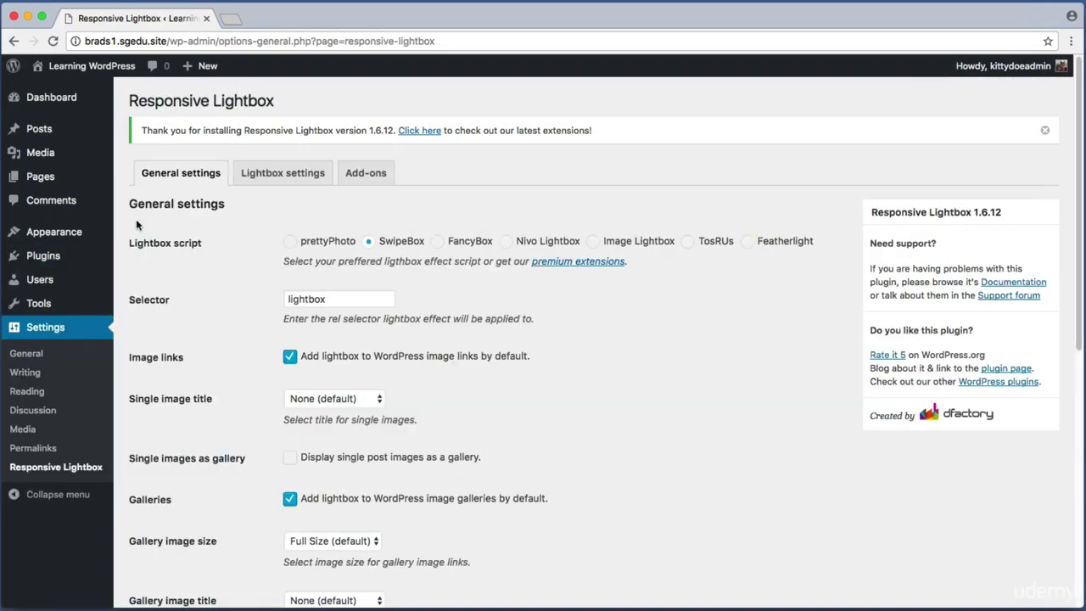
# Set the Responsive Lightbox plugin's lightbox script to FancyBox and save the changes
pyautogui.press('super+shift+4')
pyautogui.moveTo(126, 216); pyautogui.dragTo(829, 270)
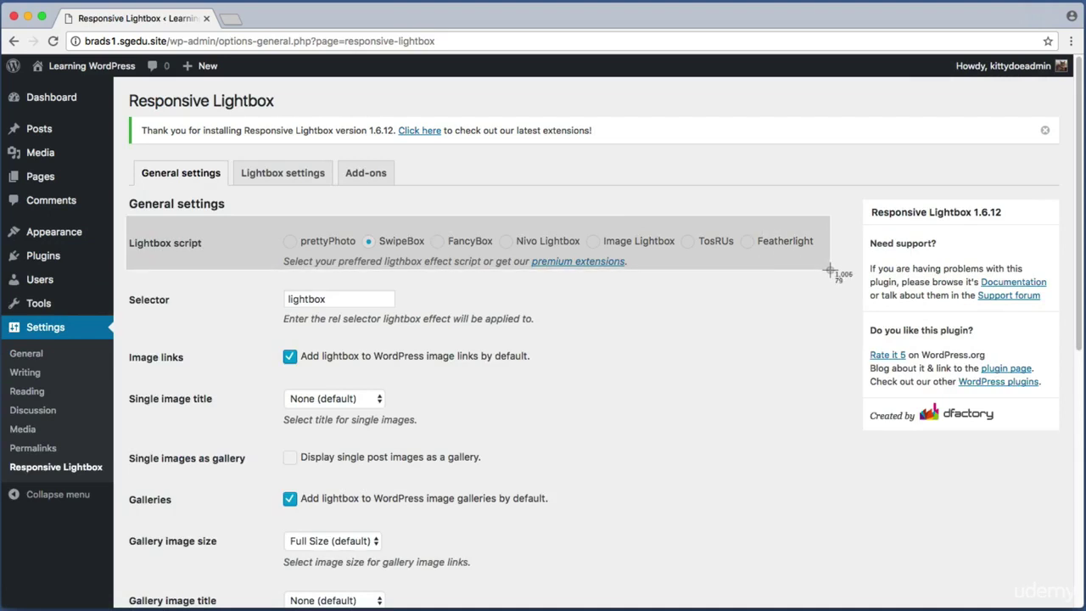
pyautogui.moveTo(828, 269); pyautogui.dragTo(829, 269)
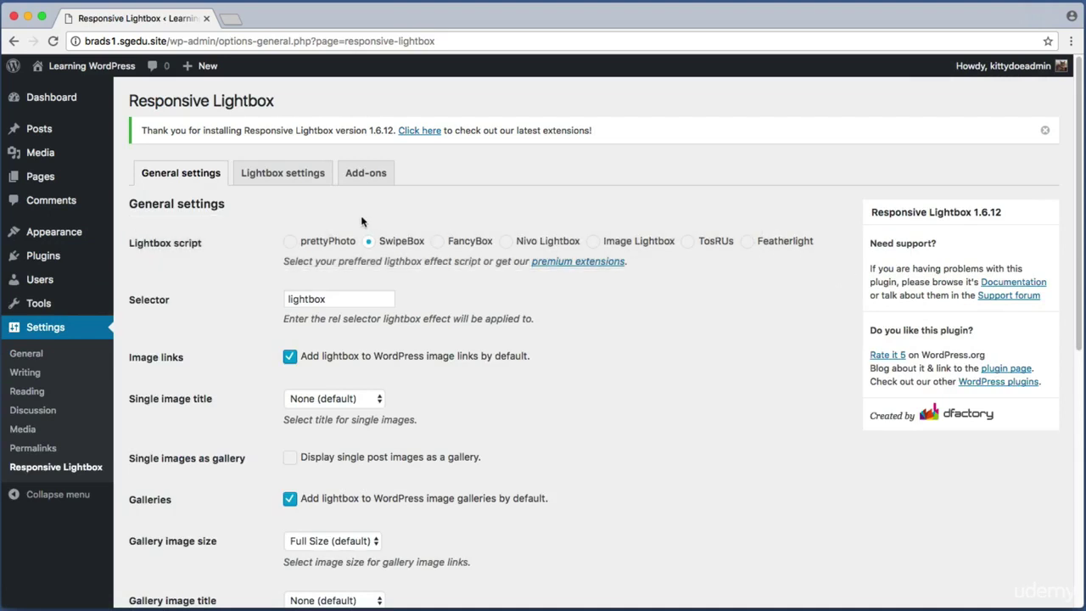
pyautogui.moveTo(357, 223); pyautogui.dragTo(431, 258)
pyautogui.scroll(-5, 651, 292)
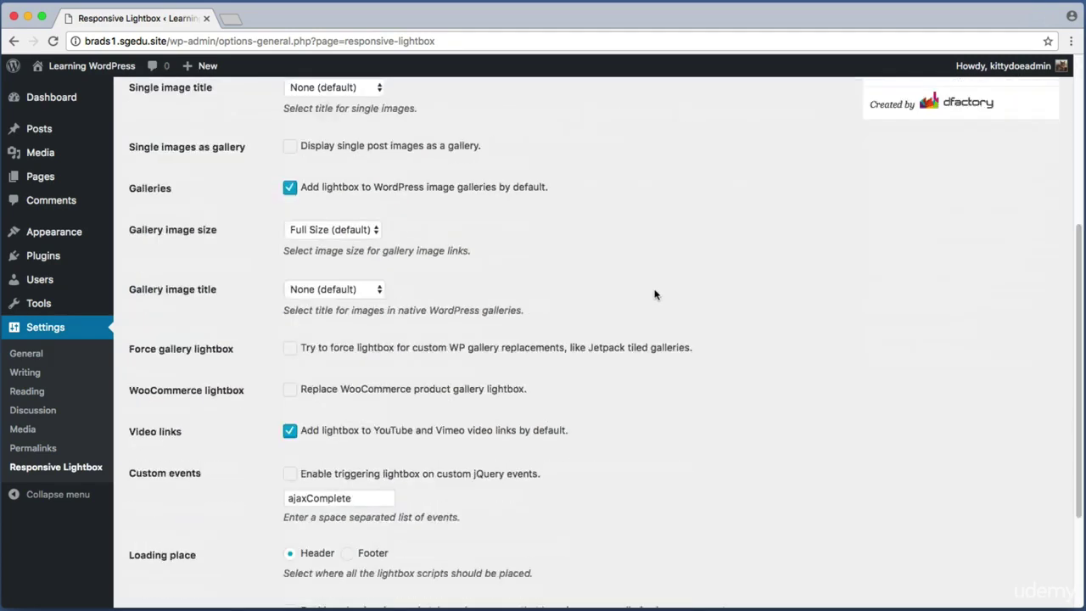
pyautogui.scroll(-3, 654, 294)
pyautogui.press('super+shift+4')
pyautogui.moveTo(122, 516); pyautogui.dragTo(205, 552)
pyautogui.click(186, 537)
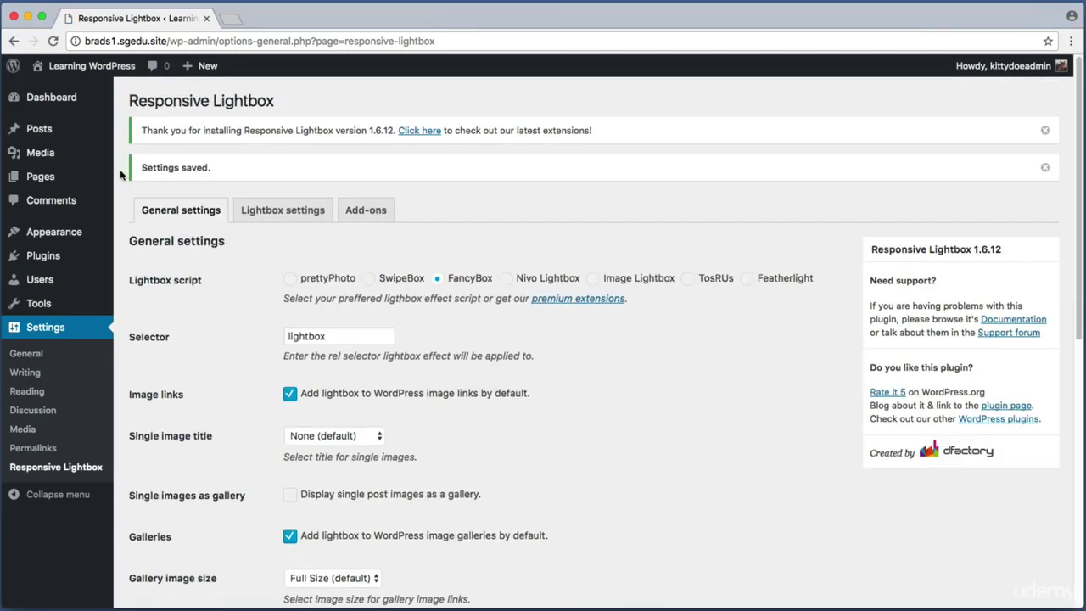
# Dismiss the settings-saved and thank-you notices on the Responsive Lightbox settings page
pyautogui.press('super+shift+4')
pyautogui.moveTo(124, 151); pyautogui.dragTo(284, 190)
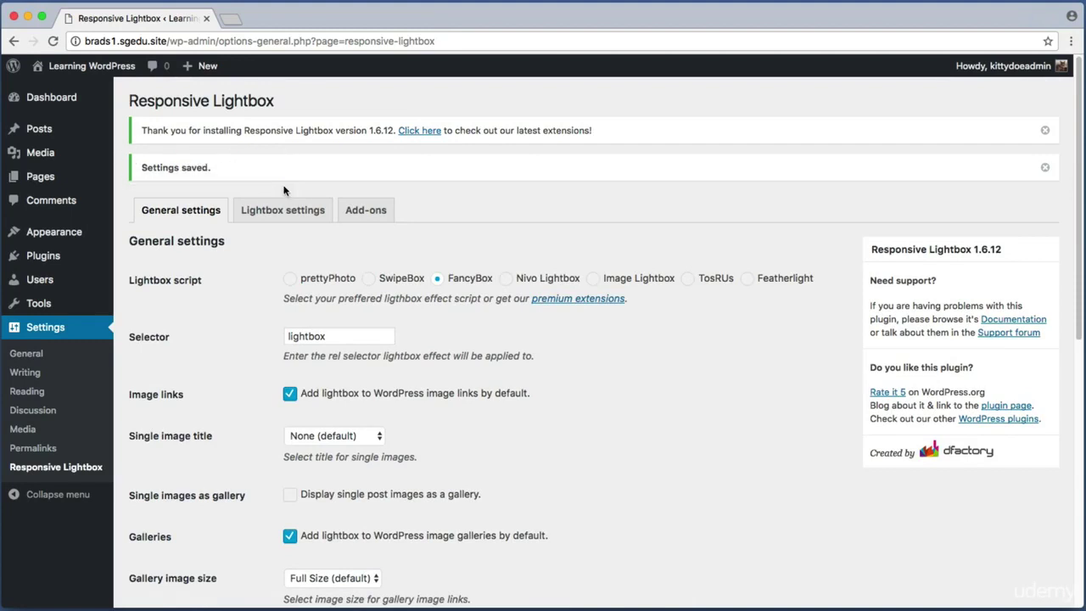
pyautogui.click(1045, 169)
pyautogui.press('super+shift+4')
pyautogui.moveTo(123, 108); pyautogui.dragTo(396, 157)
pyautogui.press('super+shift+4')
pyautogui.moveTo(1034, 116); pyautogui.dragTo(1063, 153)
pyautogui.click(1046, 132)
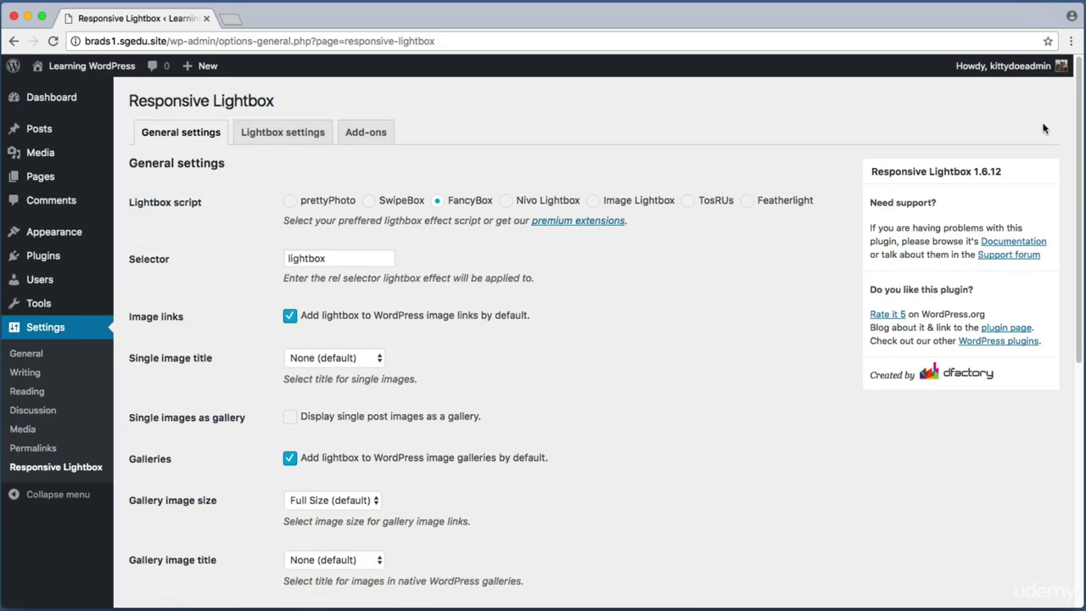
# Go back to the live site's Photo Gallery page to check the FancyBox script
pyautogui.press('super+shift+4')
pyautogui.moveTo(365, 188); pyautogui.dragTo(501, 218)
pyautogui.press('super+shift+4')
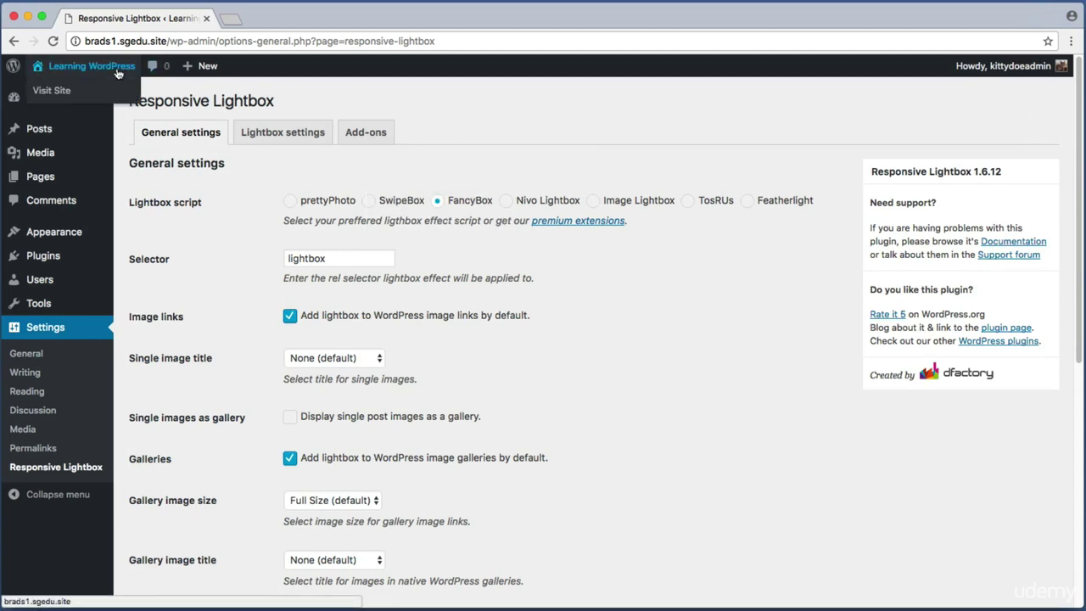
pyautogui.click(84, 65)
pyautogui.click(867, 197)
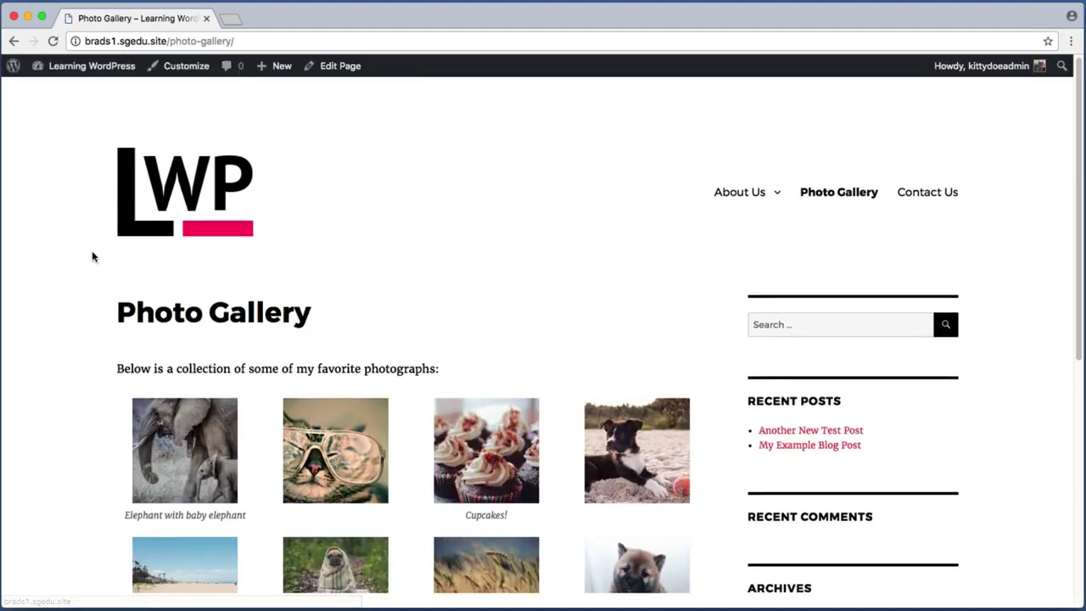
# Open the elephant photo in the FancyBox overlay, browse forward to the puppy photo, go back and forth once, and close the overlay
pyautogui.click(166, 427)
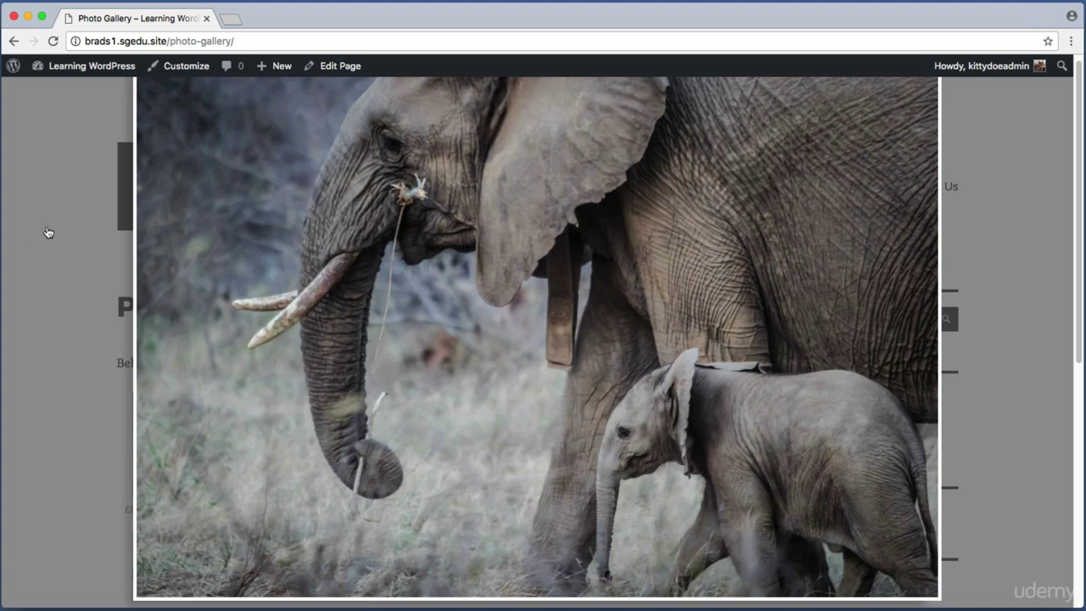
pyautogui.press('super+shift+4')
pyautogui.moveTo(10, 165); pyautogui.dragTo(126, 456)
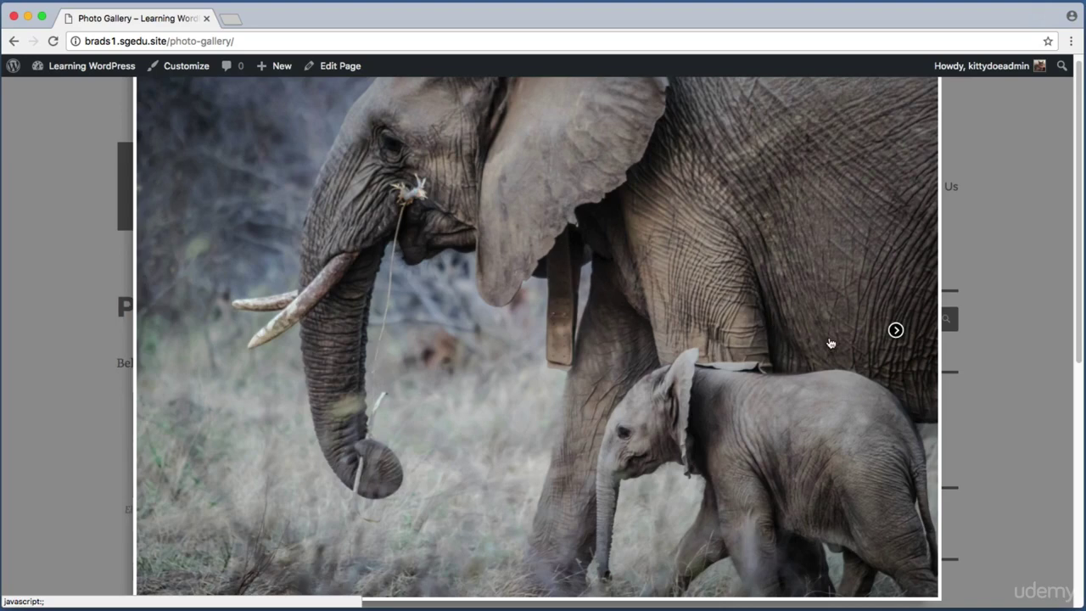
pyautogui.press('super+shift+4')
pyautogui.moveTo(857, 309); pyautogui.dragTo(911, 359)
pyautogui.click(895, 332)
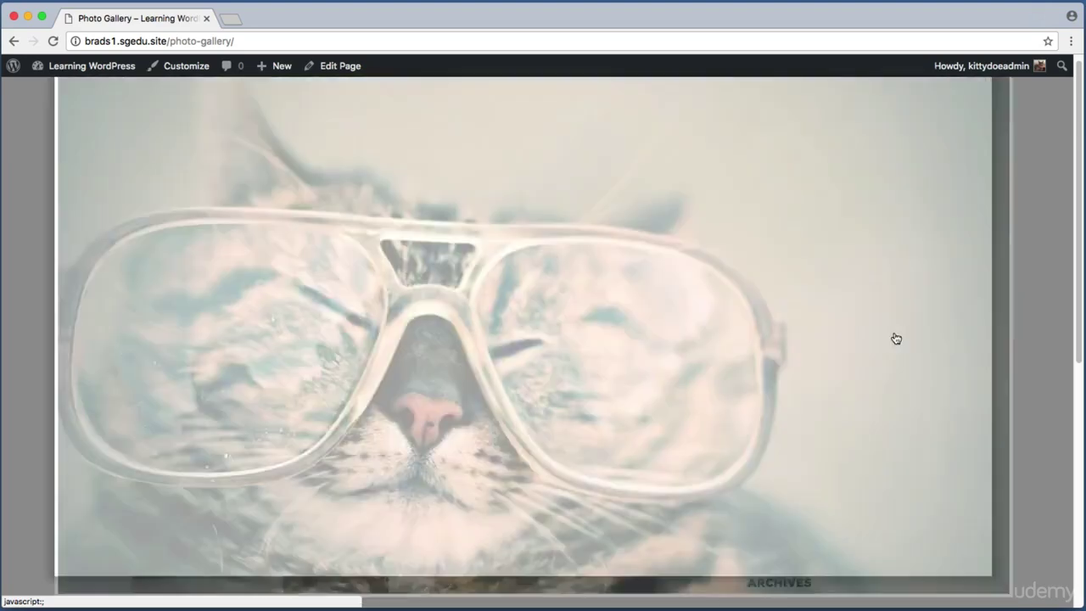
pyautogui.click(970, 331)
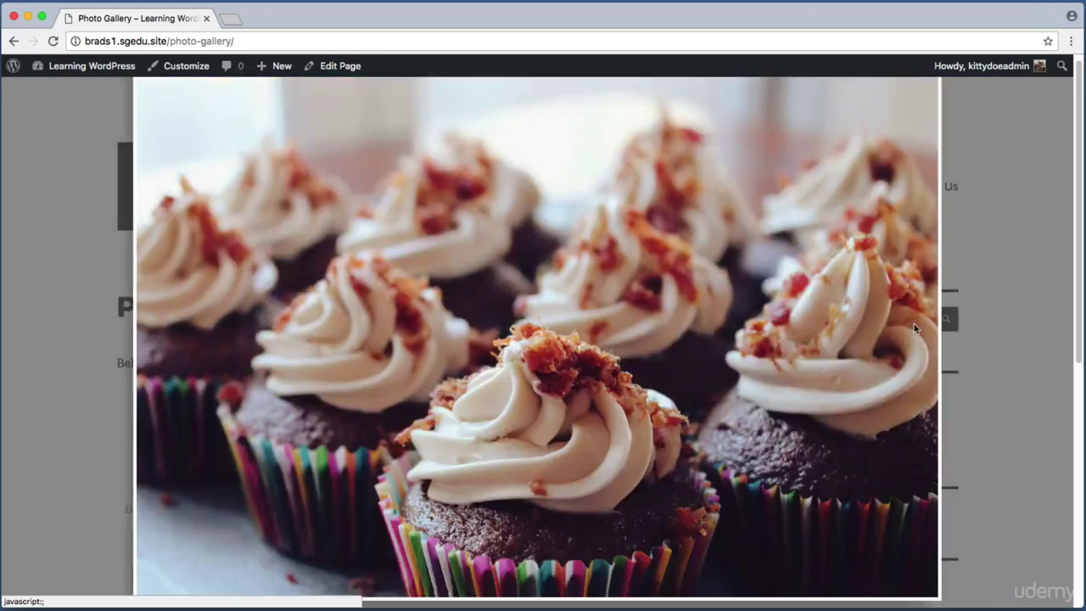
pyautogui.click(895, 331)
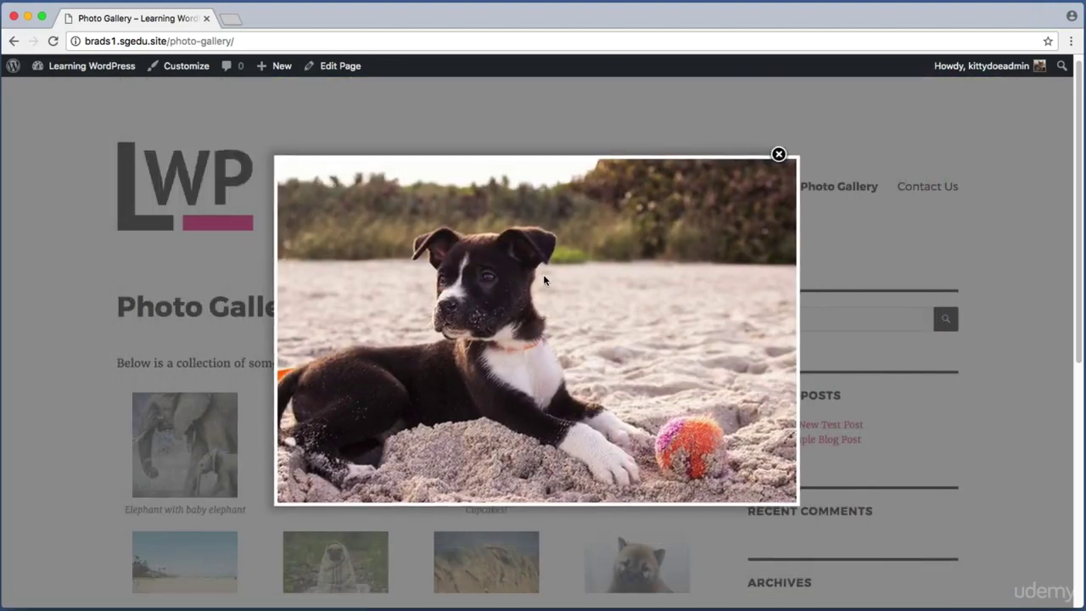
pyautogui.moveTo(361, 303)
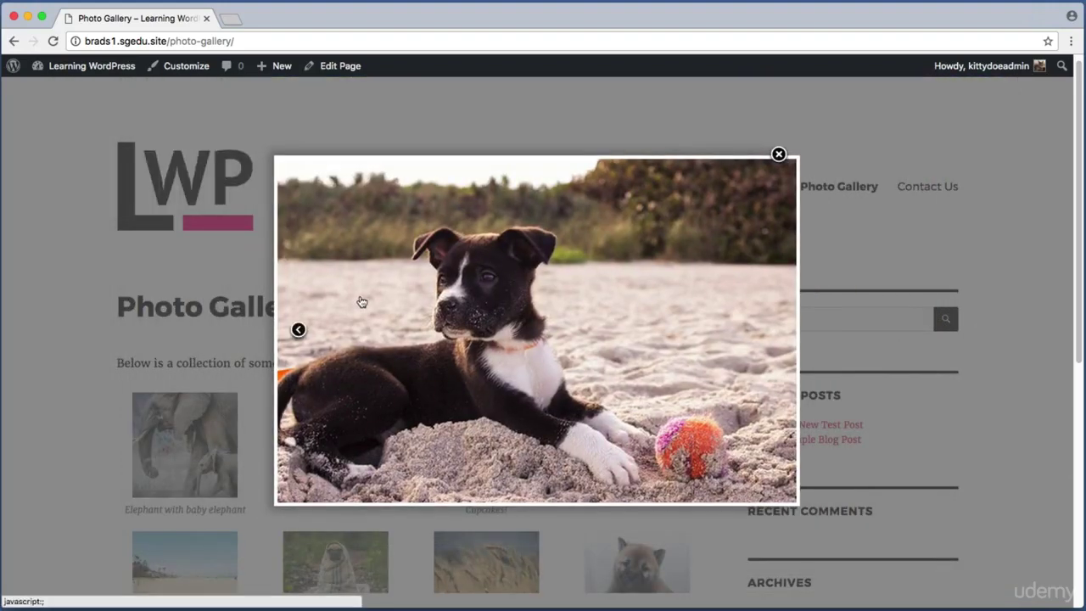
pyautogui.click(297, 332)
pyautogui.click(894, 331)
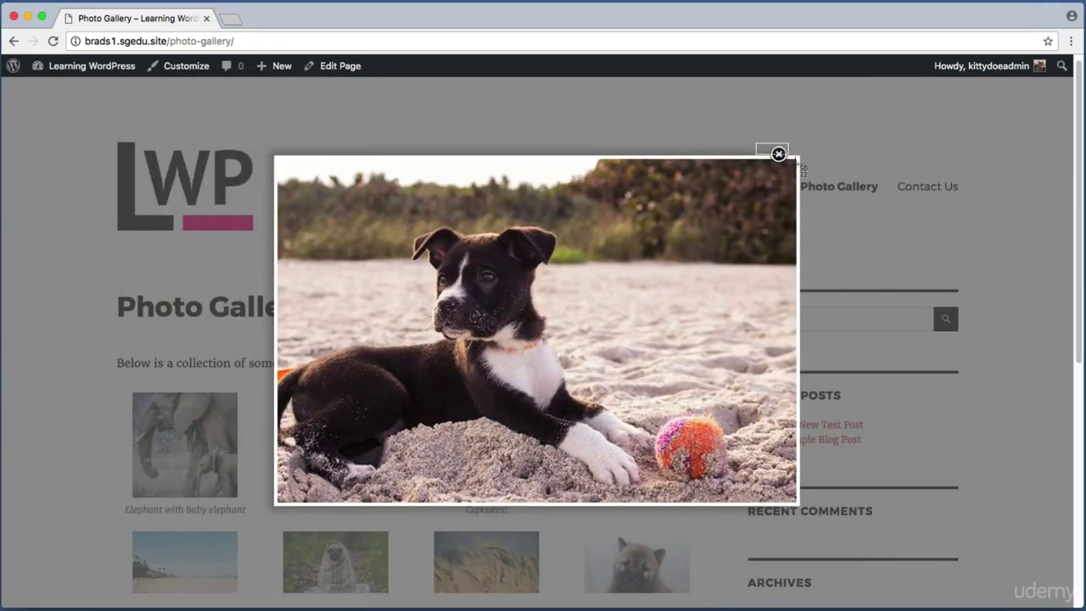
pyautogui.click(778, 155)
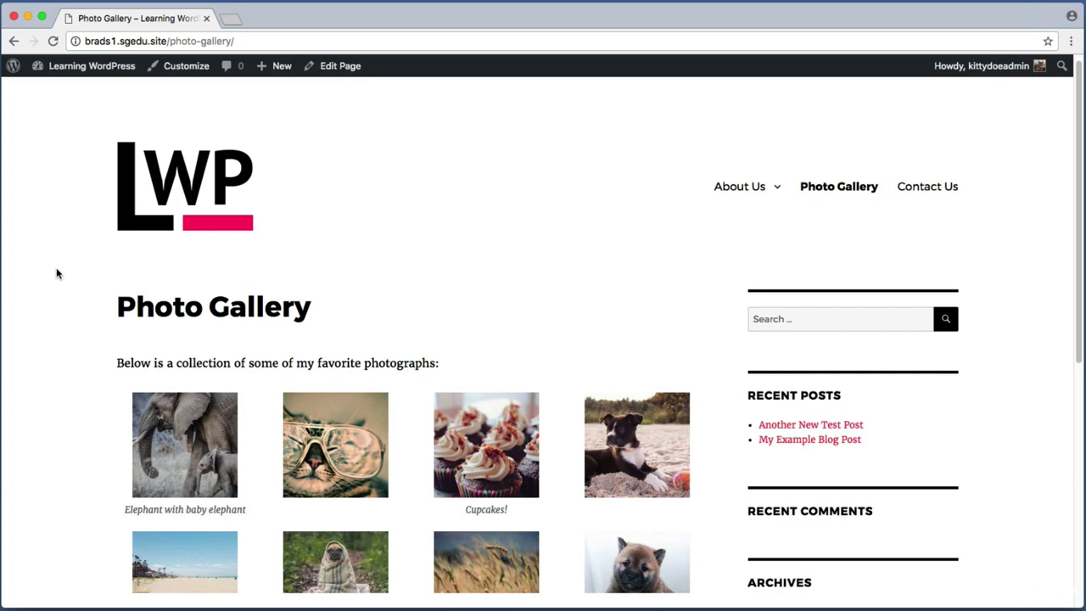
pyautogui.press('super+shift+4')
pyautogui.moveTo(84, 324); pyautogui.dragTo(717, 532)
pyautogui.press('super+shift+4')
pyautogui.moveTo(887, 164); pyautogui.dragTo(966, 209)
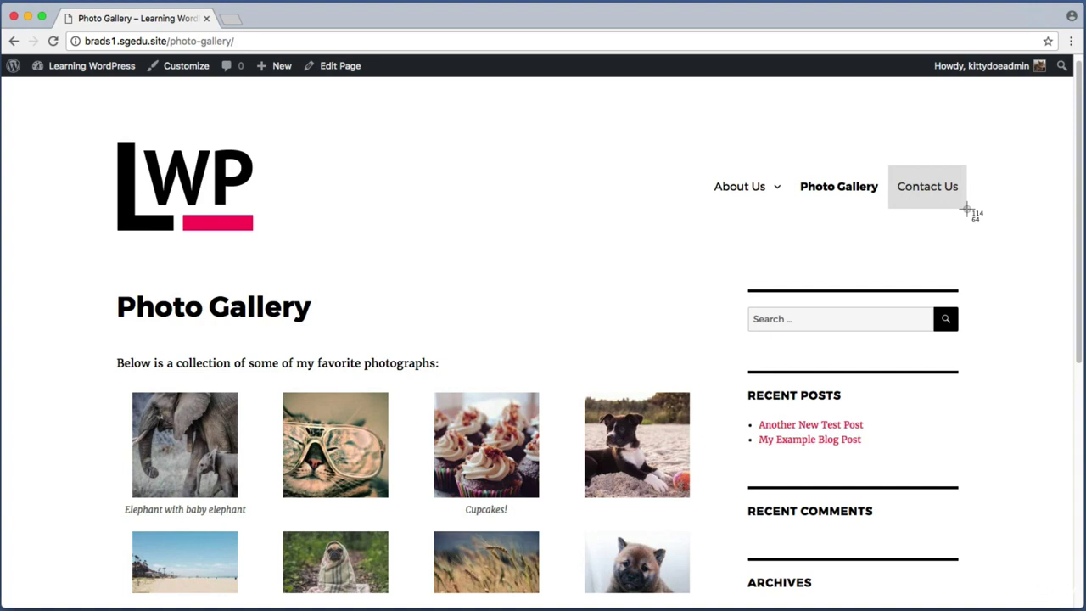
pyautogui.moveTo(966, 209); pyautogui.dragTo(967, 209)
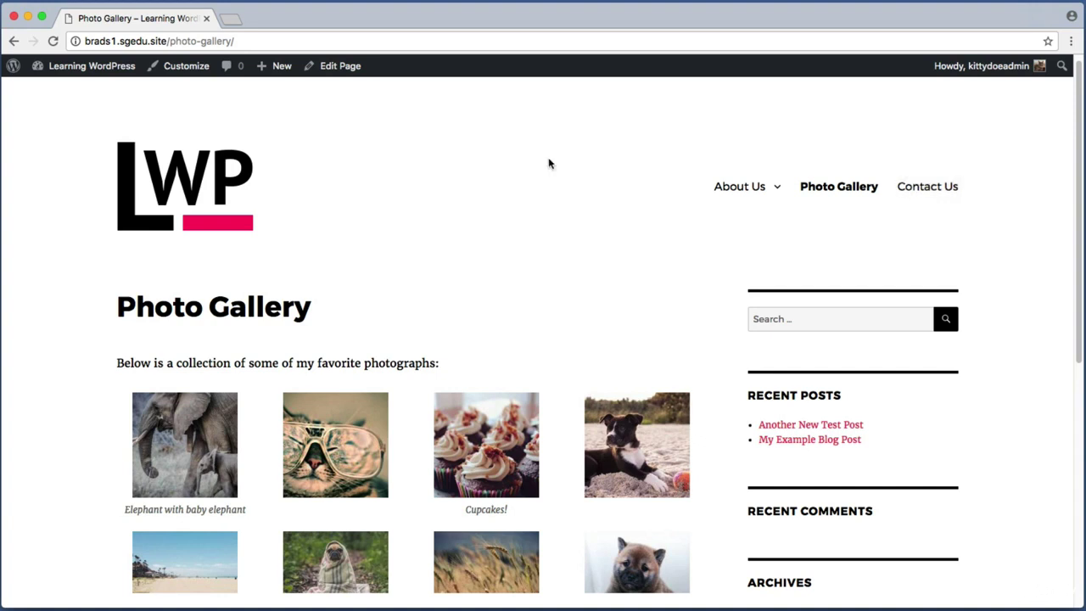
pyautogui.press('super+shift+4')
pyautogui.moveTo(904, 174); pyautogui.dragTo(965, 204)
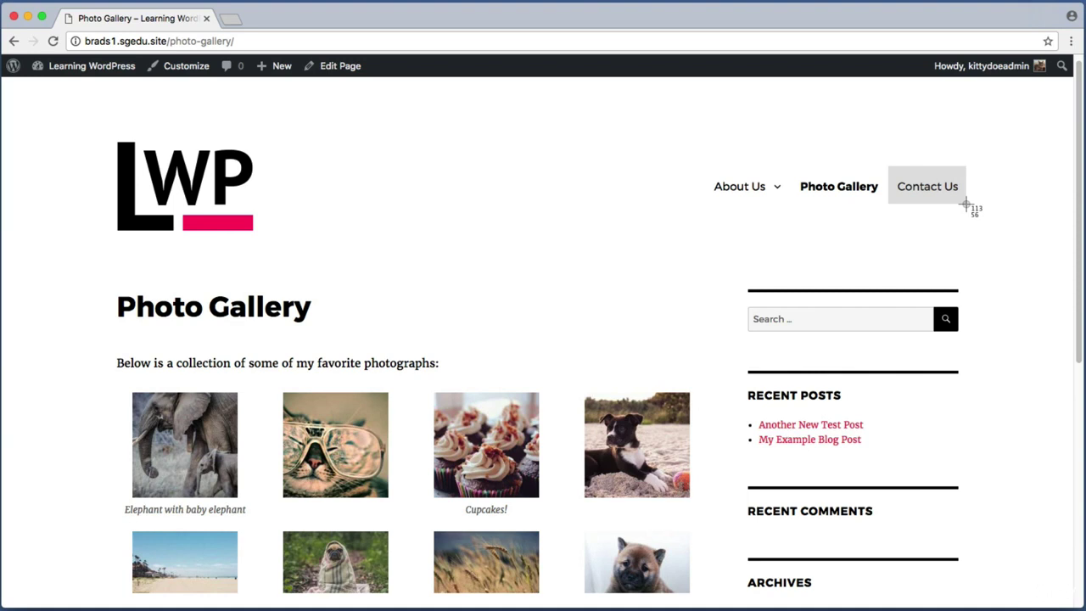
pyautogui.moveTo(965, 205); pyautogui.dragTo(965, 205)
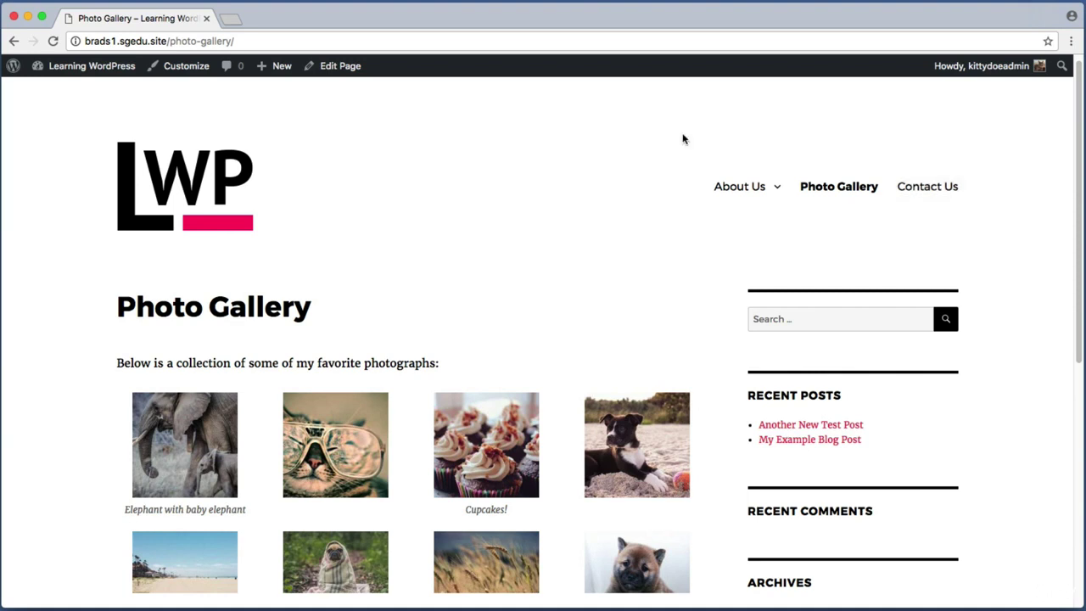